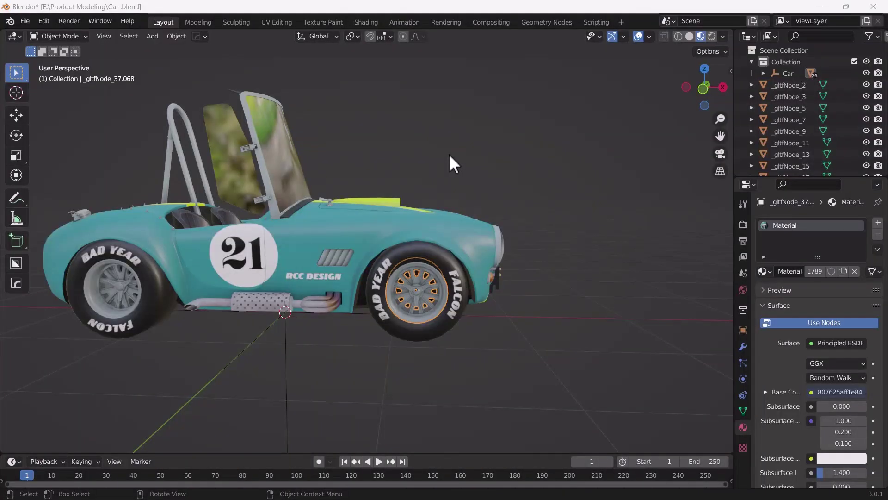
- Orbit around the roadster and select its main body, _gltfNode_2, viewing it from the front
middle_click_drag(420, 210, 359, 305)
left_click(409, 335)
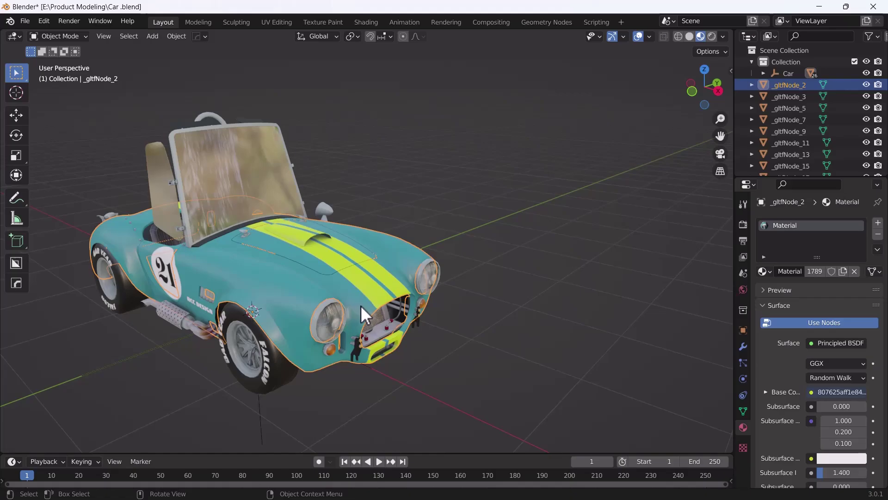
middle_click_drag(262, 290, 417, 286)
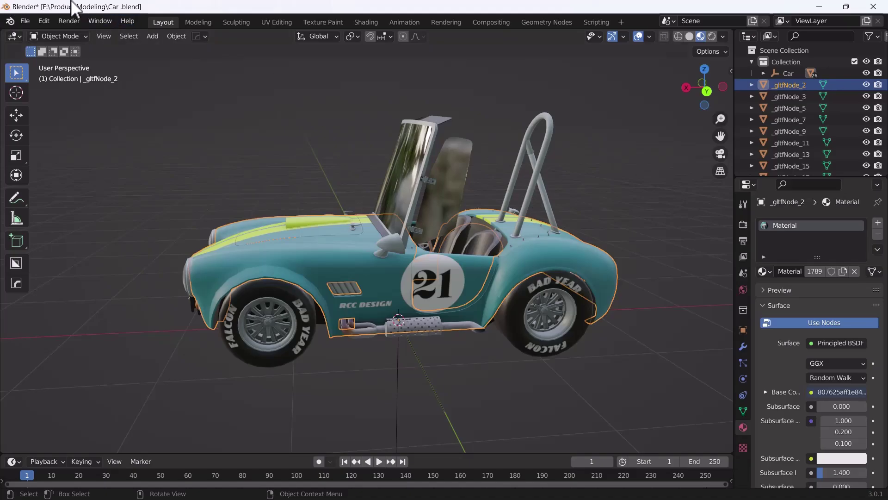
left_click(43, 21)
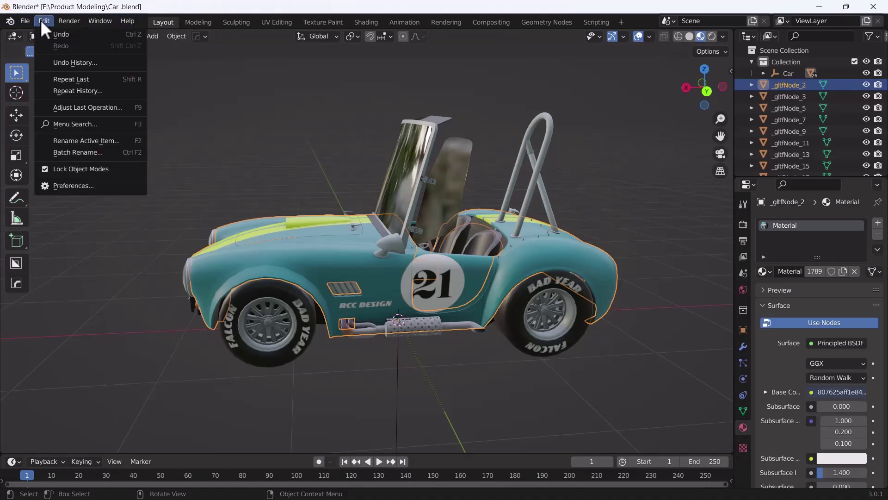
left_click(77, 184)
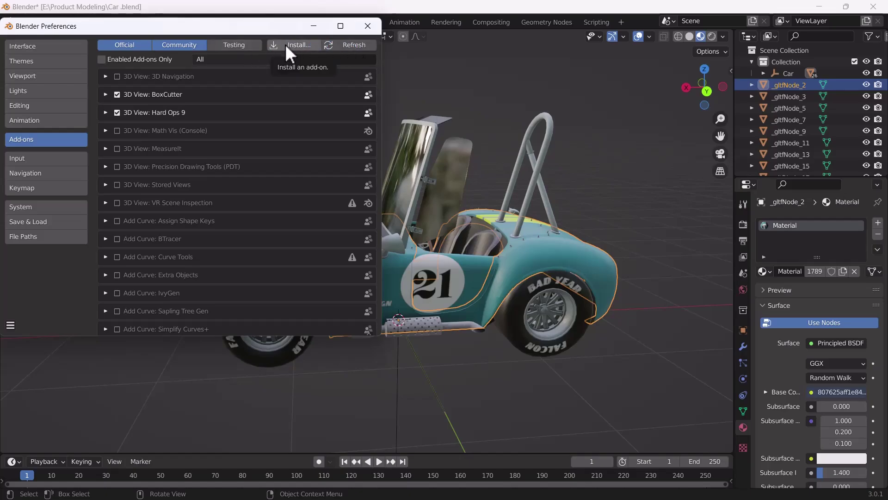
left_click(321, 60)
type("rig")
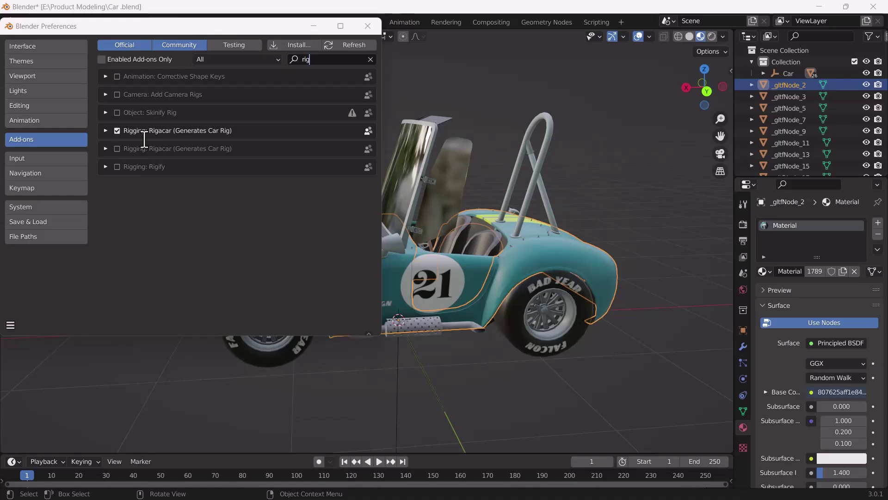
left_click(105, 131)
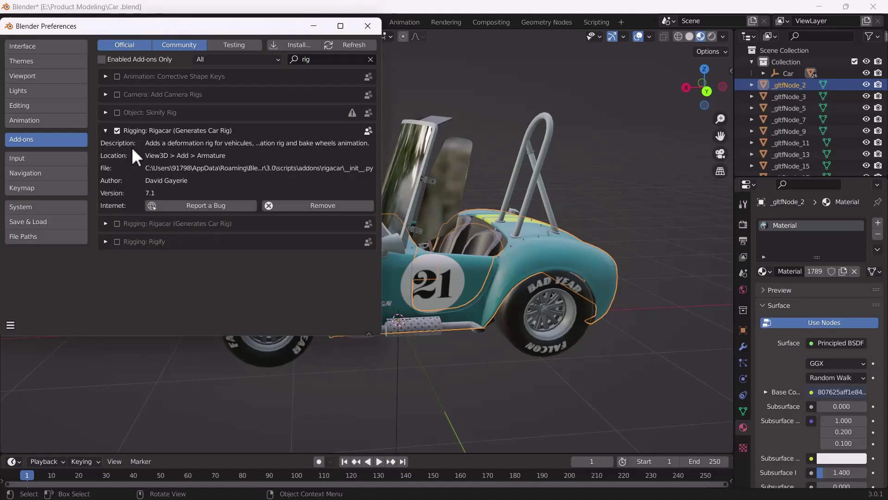
left_click(108, 130)
left_click(371, 59)
left_click(368, 26)
middle_click_drag(403, 164, 293, 129)
key("shift+a")
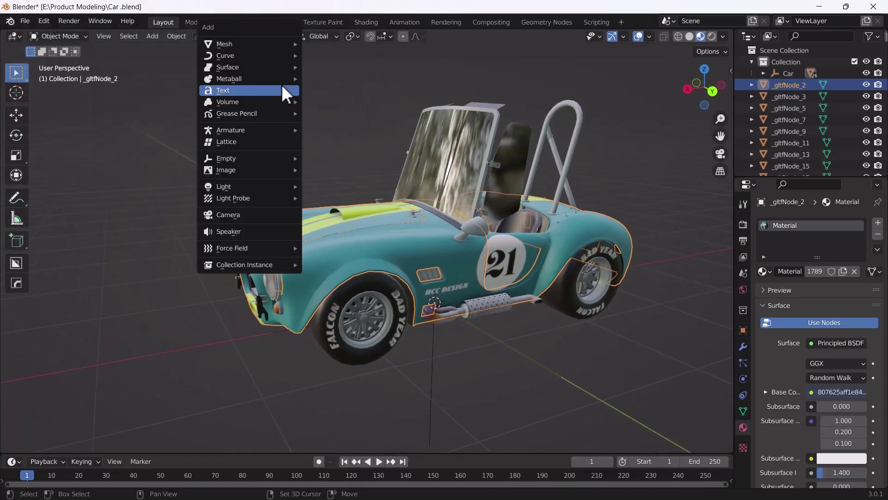
mouse_move(261, 132)
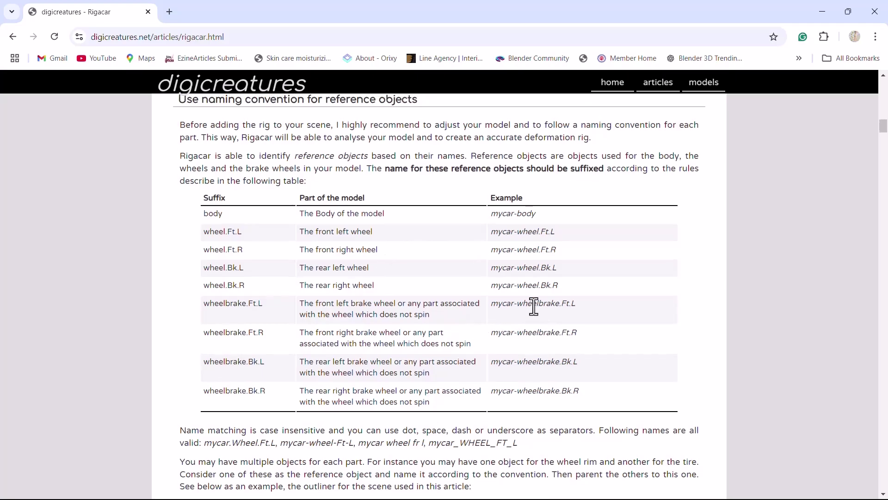
- Scroll the Rigacar article to the naming-convention table and select its suffix text and example names
scroll(534, 306, "up", 5)
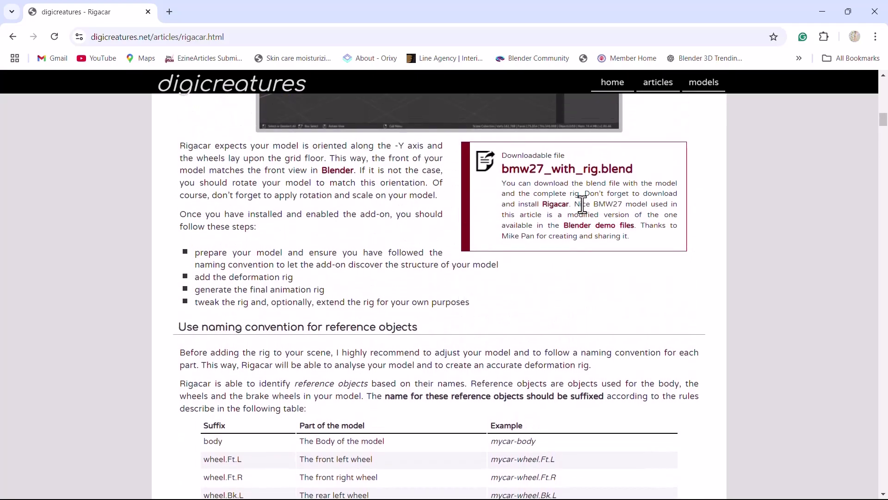
scroll(513, 323, "down", 5)
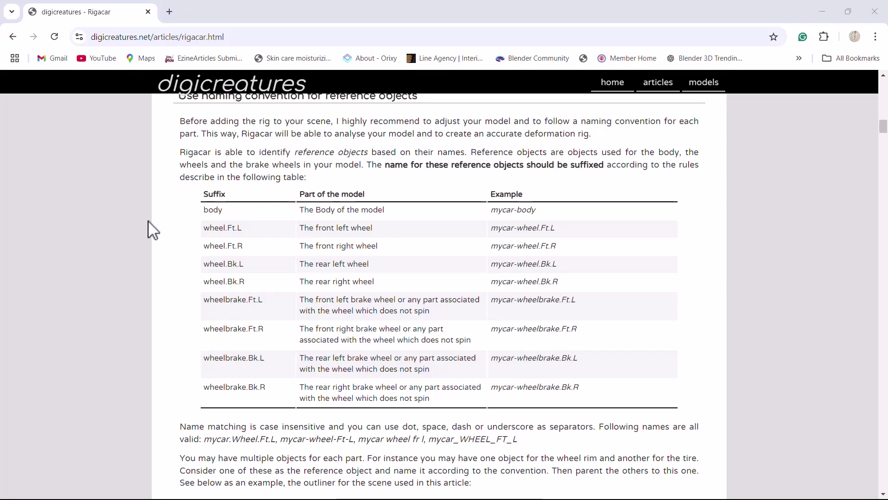
left_click_drag(204, 212, 276, 401)
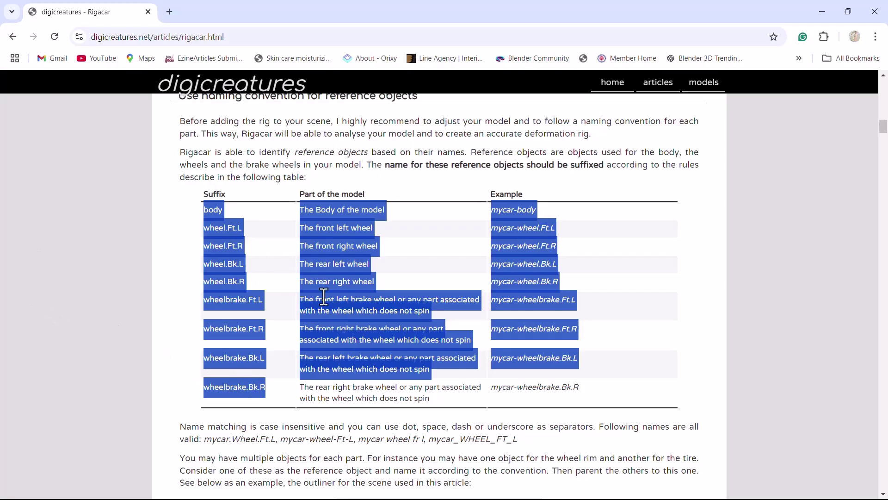
left_click(795, 282)
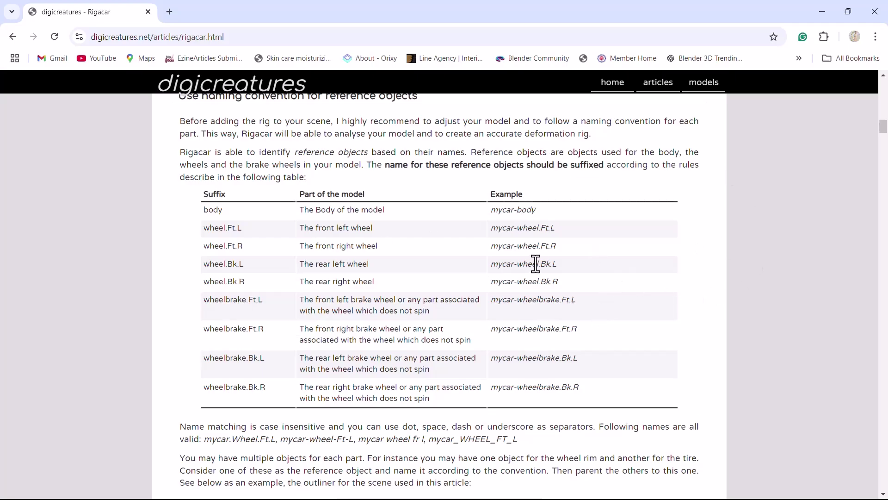
left_click_drag(491, 208, 672, 337)
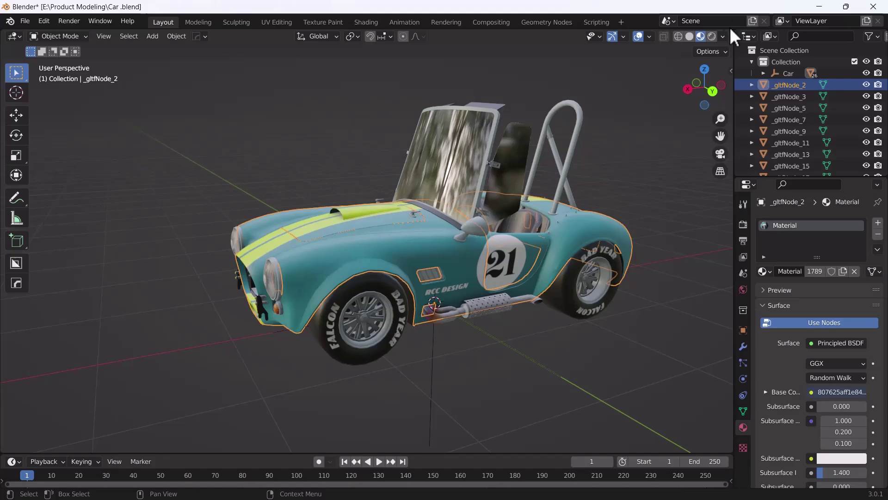
- Split the viewport and load Car Rig.png into an Image Editor on the right
left_click_drag(731, 31, 391, 86)
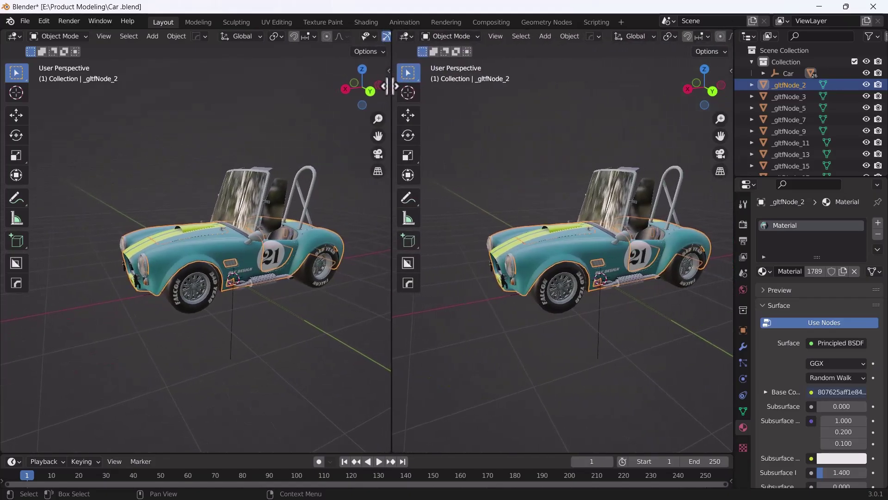
left_click(402, 36)
left_click(429, 81)
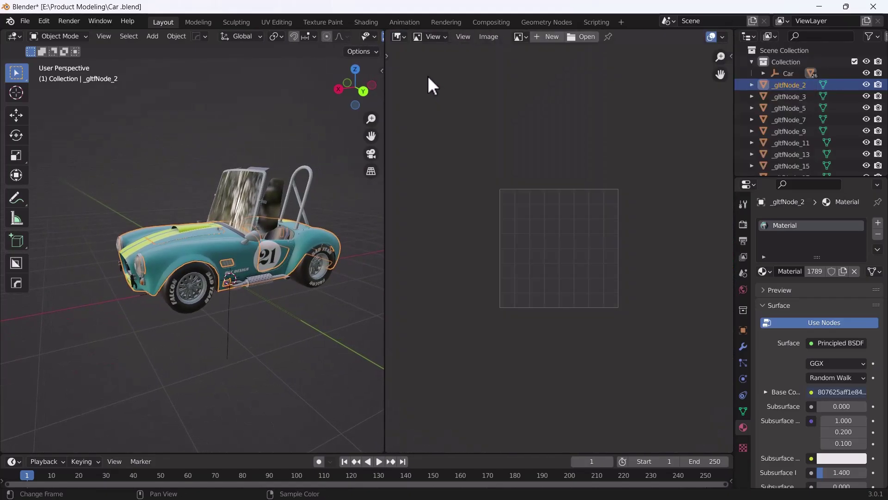
left_click(586, 37)
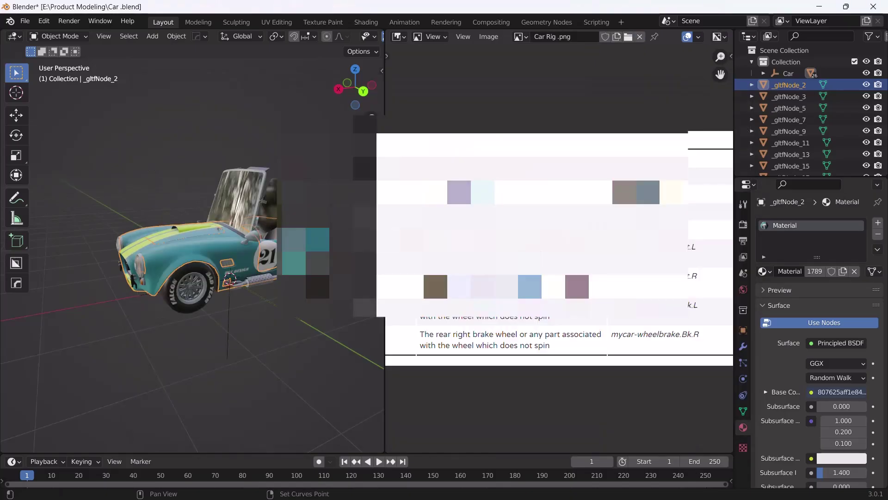
middle_click_drag(585, 233, 471, 233)
scroll(676, 214, "up", 3)
scroll(615, 187, "down", 1)
scroll(616, 187, "down", 2)
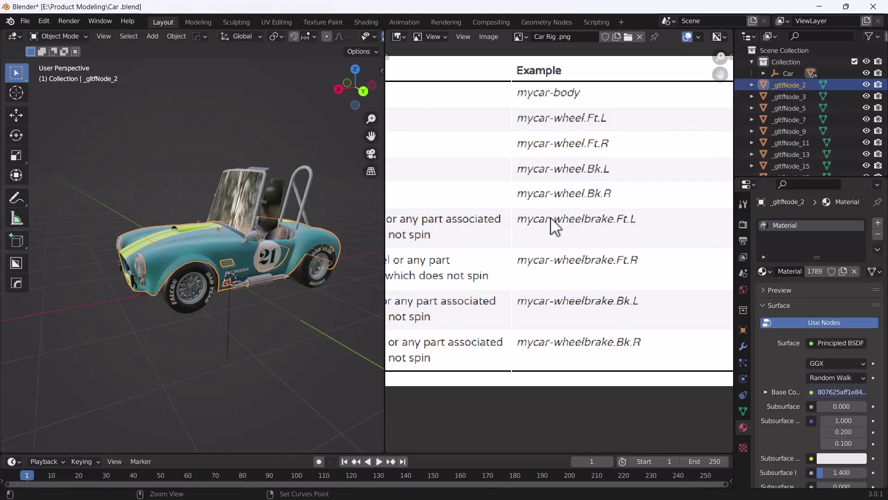
- Inspect the front and rear wheel rims and tire from a low side view, then box-select the whole car
middle_click_drag(259, 246, 167, 330)
left_click(167, 330)
scroll(168, 332, "down", 2)
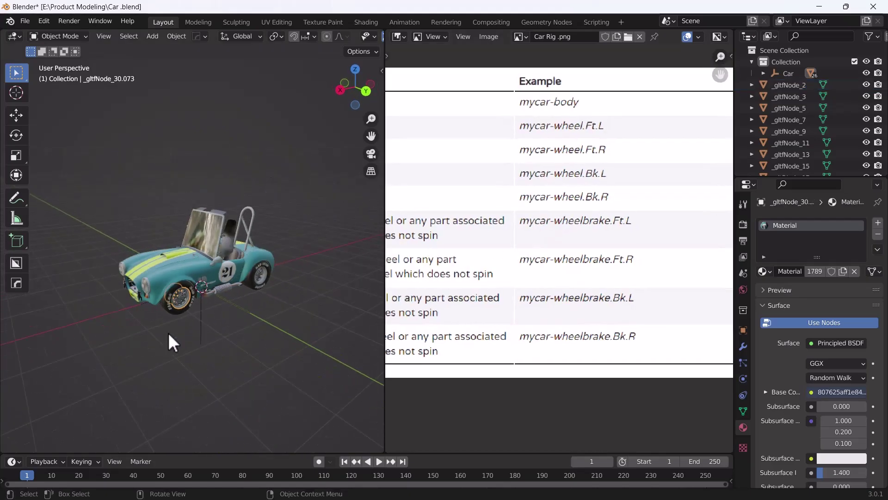
left_click(168, 310)
scroll(174, 324, "up", 2)
left_click(177, 332)
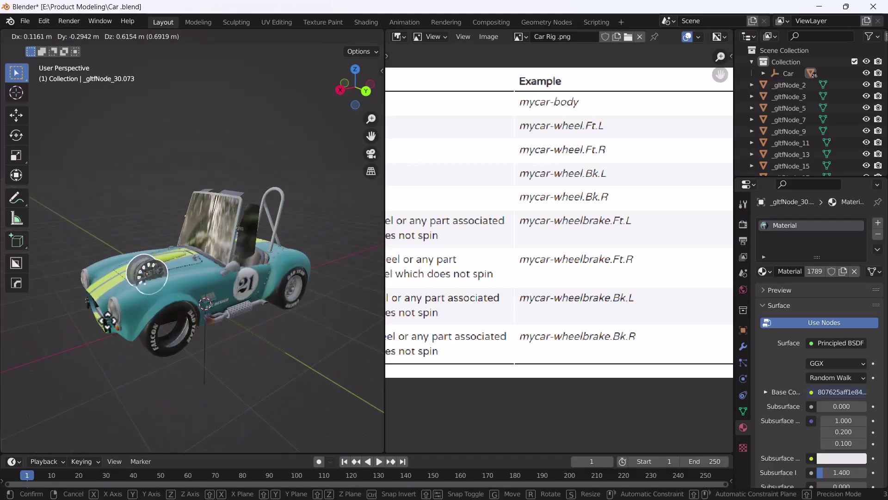
left_click(281, 306)
left_click(291, 294)
middle_click_drag(143, 302, 194, 297)
left_click_drag(74, 168, 360, 347)
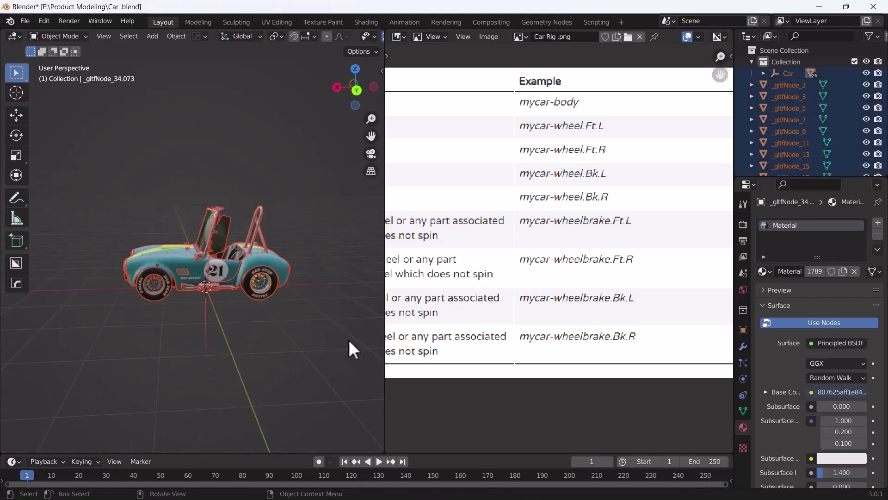
- Select the Car parent object and rename it Car-body in the Outliner
left_click(204, 343)
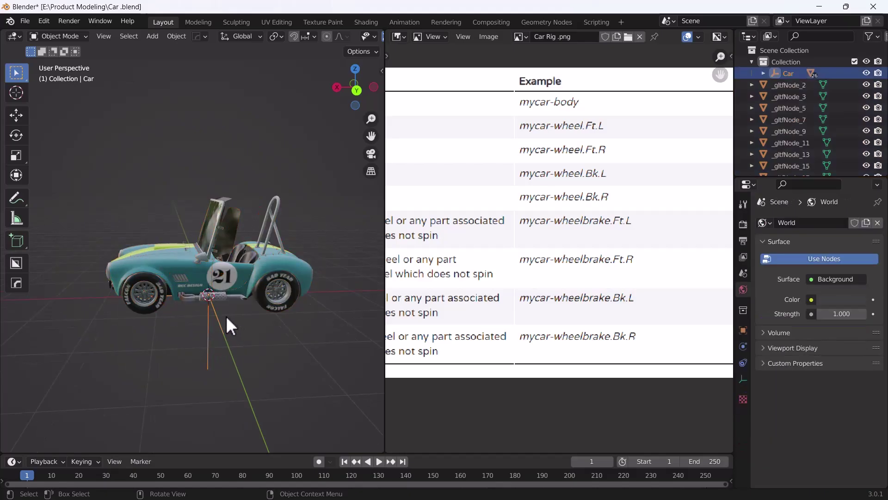
key("g")
key("Escape")
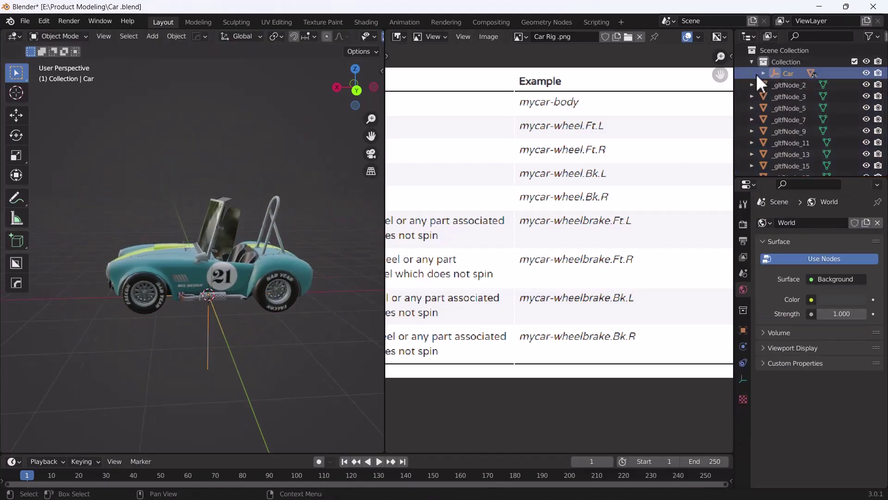
double_click(789, 75)
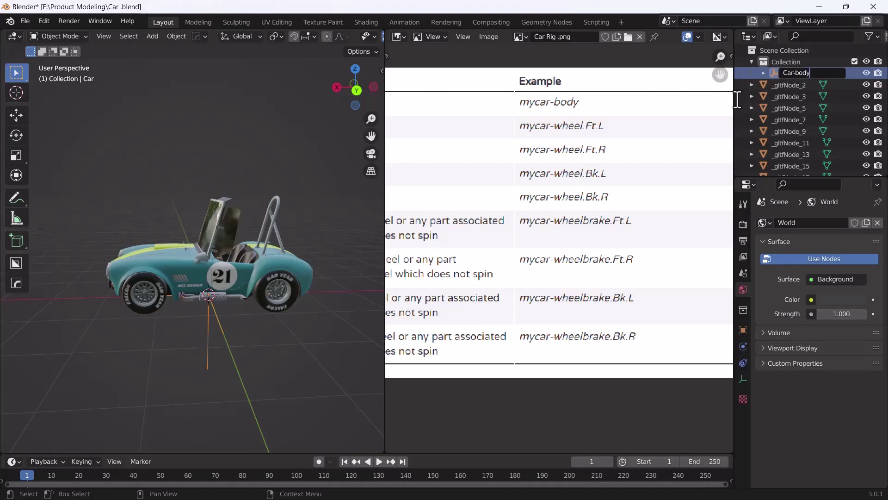
key("Return")
- Pan the reference image and switch the viewport to front orthographic view
scroll(481, 151, "down", 3)
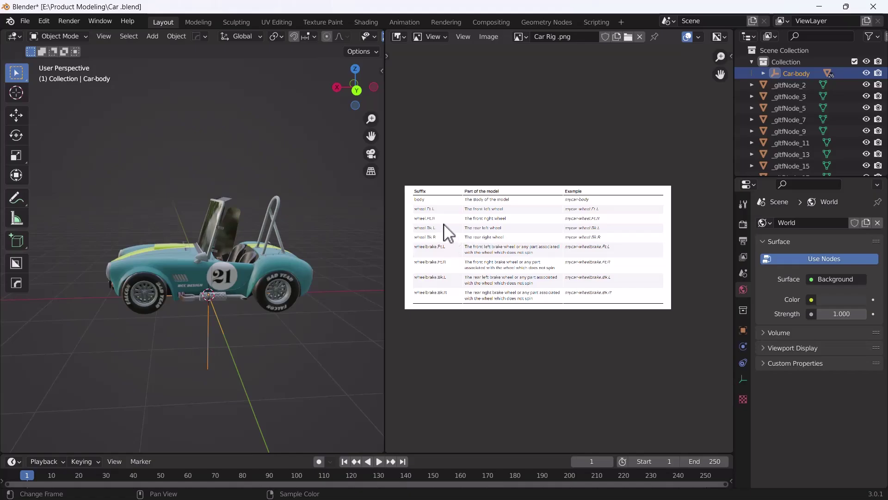
scroll(446, 232, "up", 2)
middle_click_drag(417, 208, 449, 210)
key("grave")
left_click(207, 205)
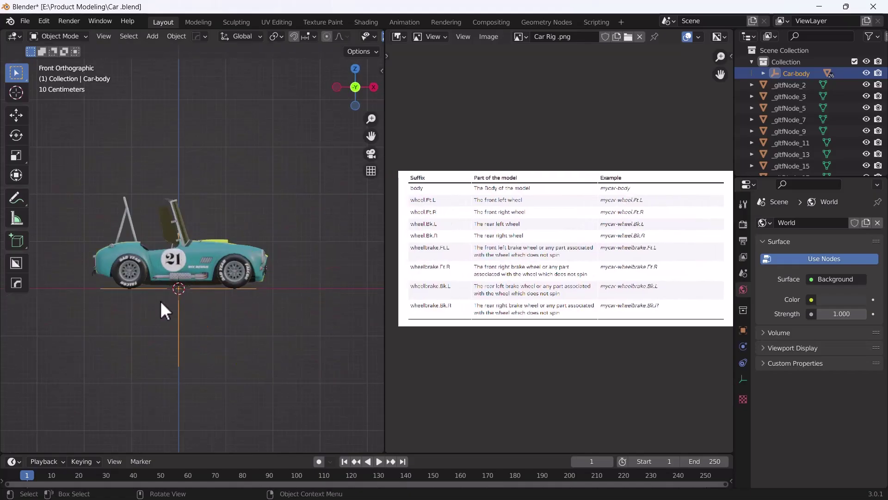
- Check the car from left, right and top views, selecting part _gltfNode_37.433
key("grave")
left_click(89, 256)
key("grave")
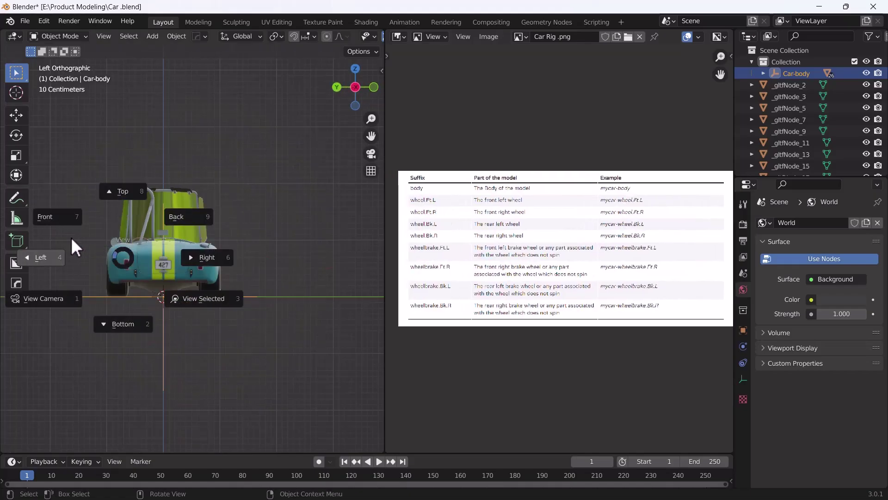
left_click(212, 263)
left_click(176, 288)
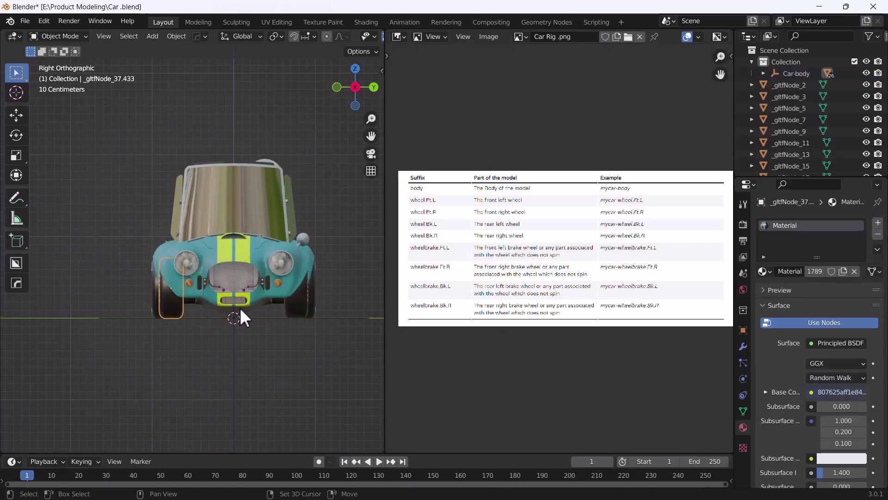
key("grave")
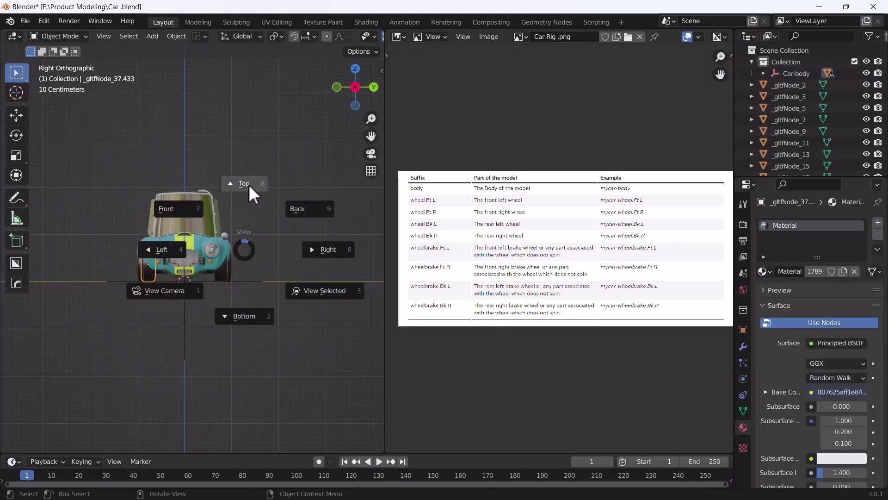
left_click(249, 184)
- Rotate the whole car -90° about the vertical Z axis
key("a")
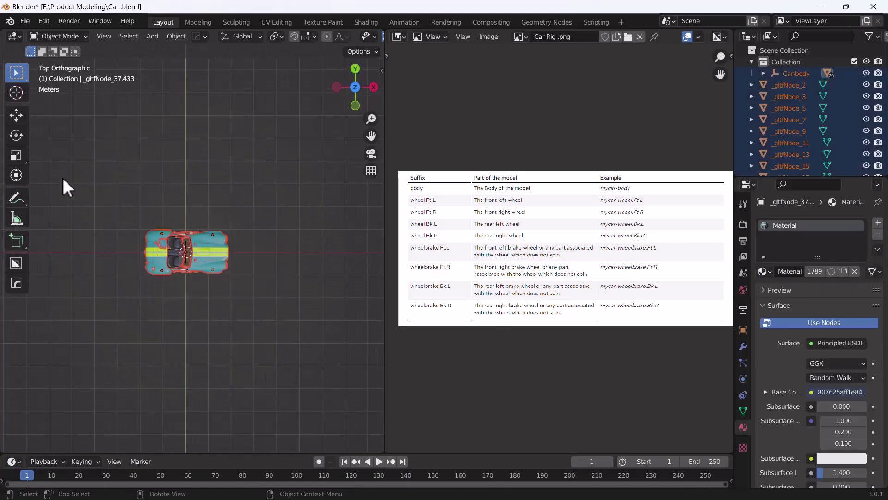
left_click(16, 135)
left_click_drag(217, 218, 206, 275)
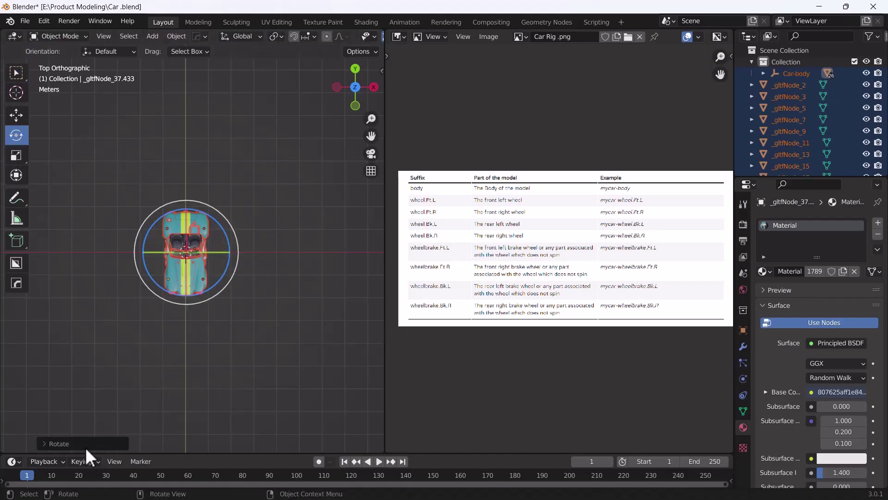
left_click(86, 447)
middle_click_drag(233, 249, 203, 289)
- Select all the car parts and apply their rotation with Ctrl+A
left_click(205, 285)
left_click(210, 273)
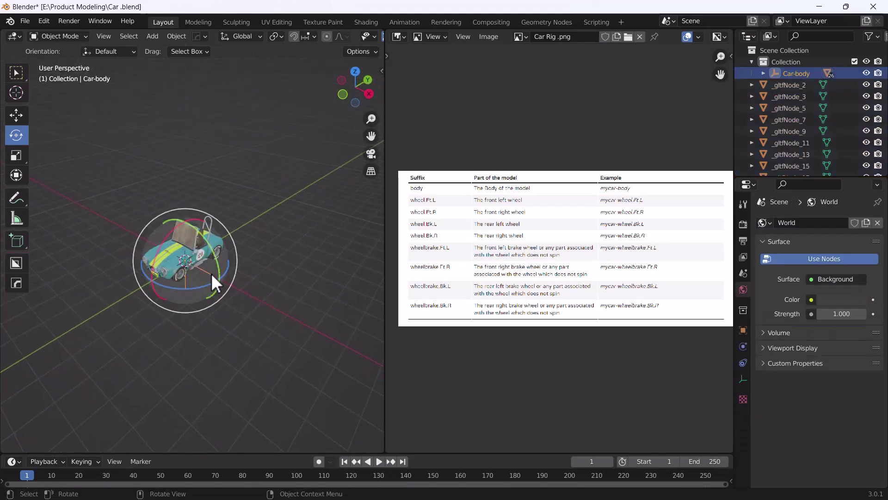
left_click_drag(339, 355, 118, 210)
key("ctrl+a")
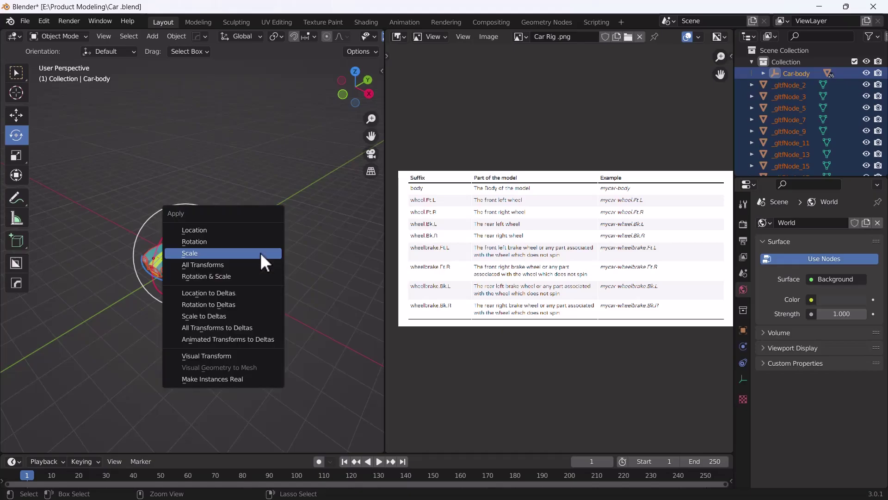
left_click(223, 242)
- View the car straight from the front, zoom in and deselect everything
key("grave")
left_click(55, 156)
scroll(193, 259, "up", 5)
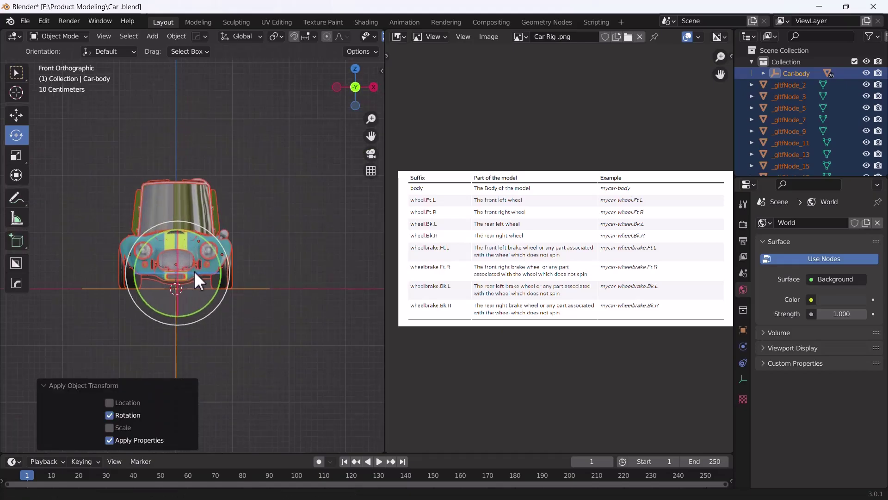
left_click(306, 253)
scroll(248, 291, "up", 5)
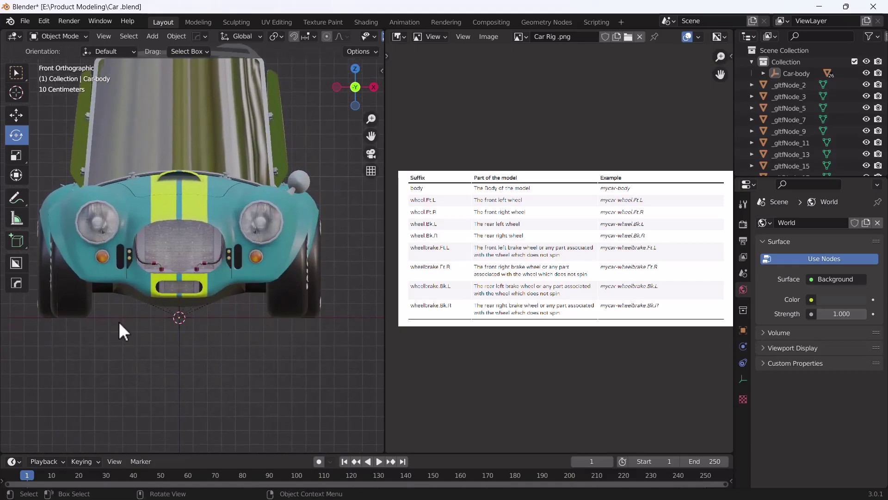
- Rename the first front wheel, _gltfNode_30, to a Car-wheel name from the reference table
left_click(76, 303)
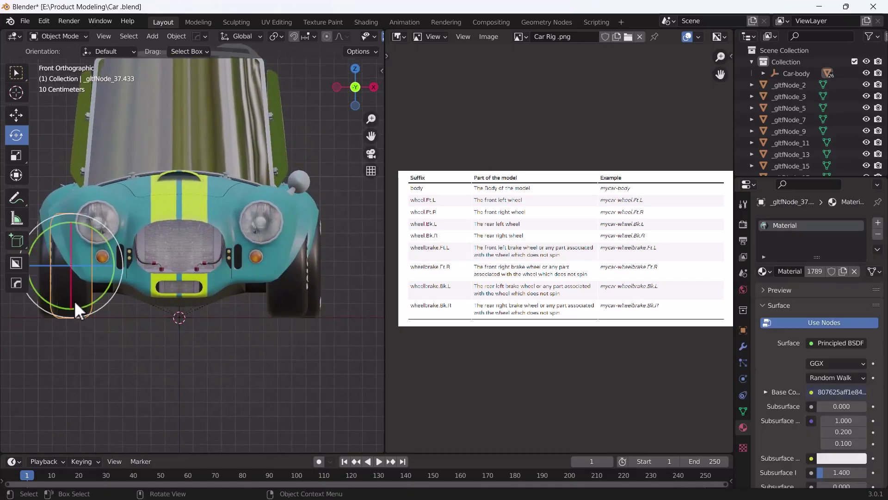
left_click(295, 299)
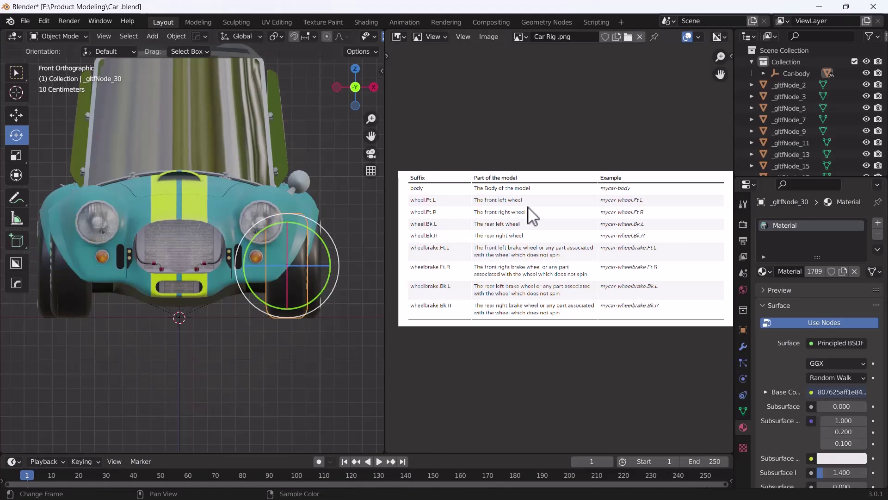
scroll(523, 208, "up", 3)
middle_click_drag(631, 199, 517, 236)
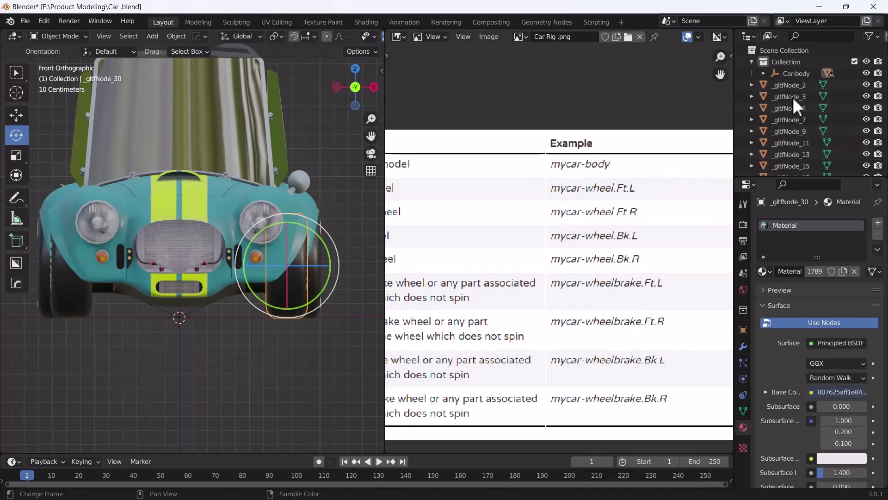
scroll(788, 111, "down", 6)
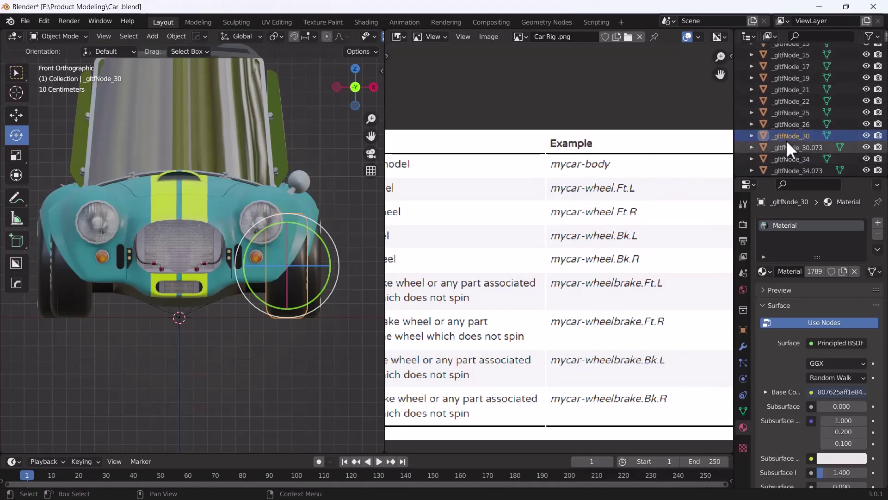
double_click(787, 138)
scroll(789, 139, "down", 2)
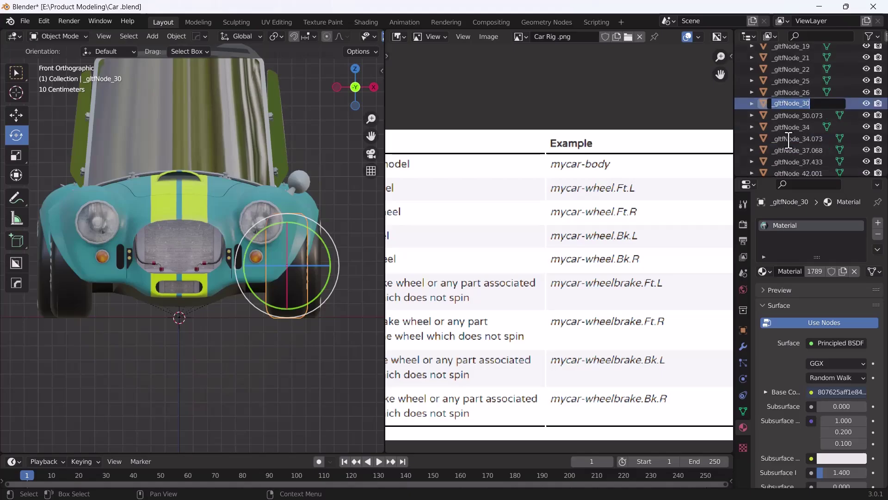
type("Car-wheel.ft.R")
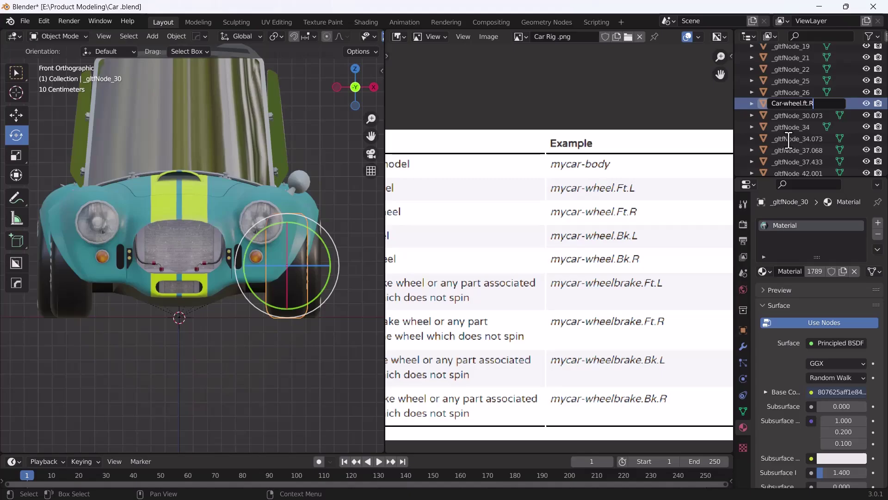
left_click_drag(824, 103, 765, 103)
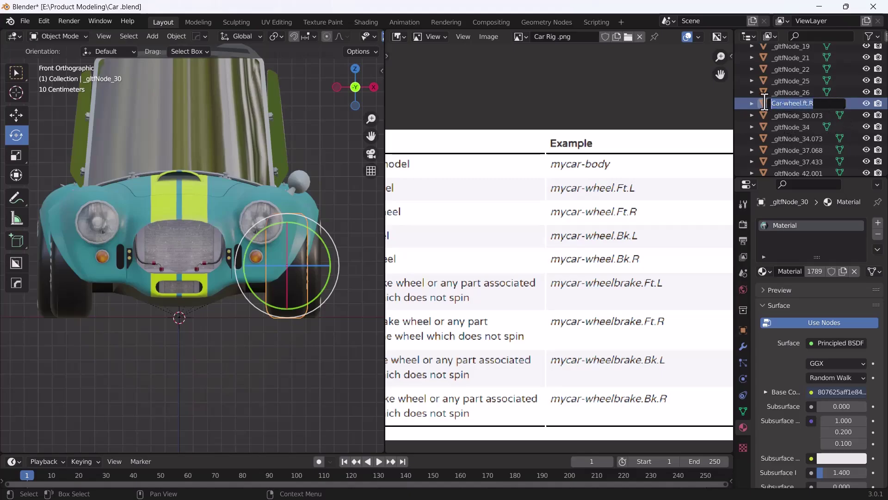
key("Return")
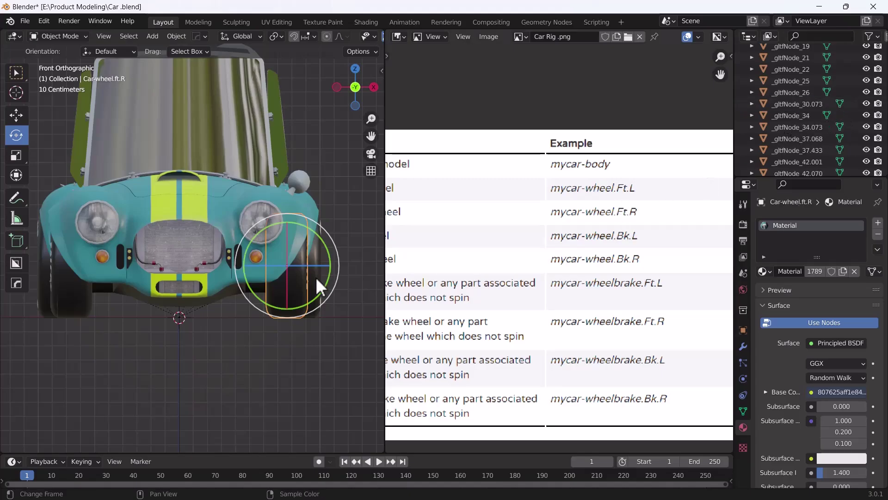
- Rename the left front wheel Car-wheel.ft.L and a rear wheel Car-wheel.BK.R
left_click(79, 303)
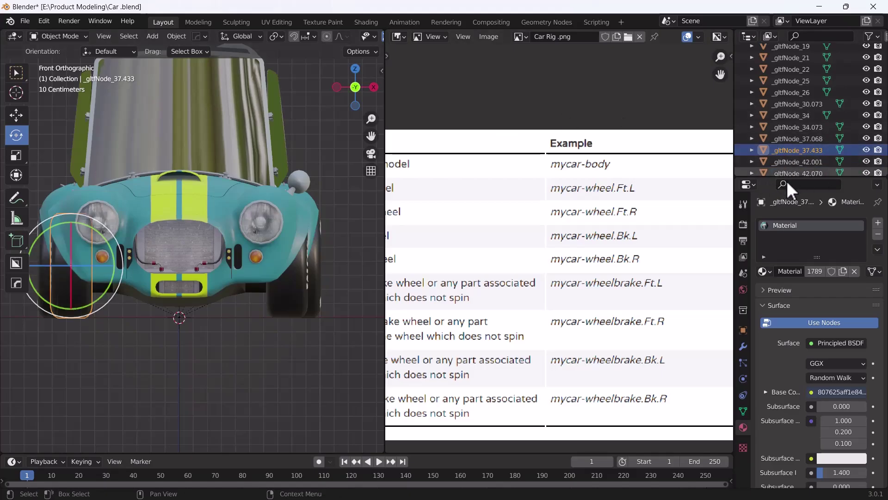
double_click(802, 150)
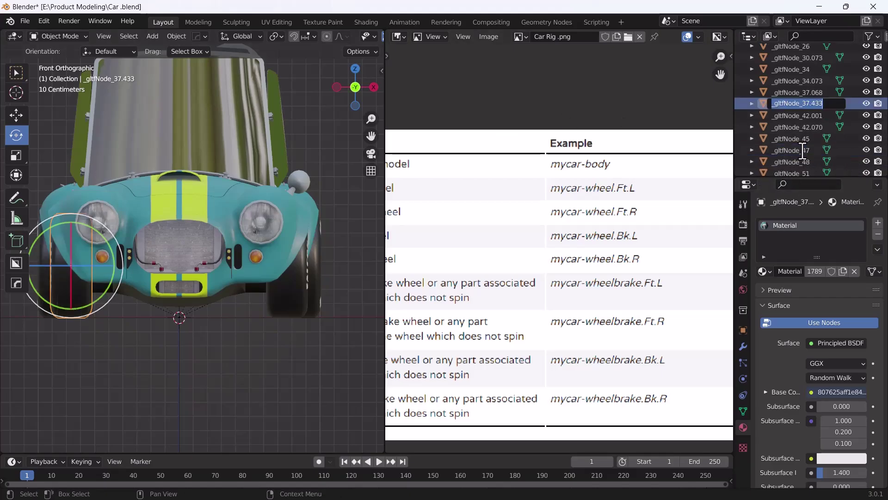
type("Car-wheel.ft.R")
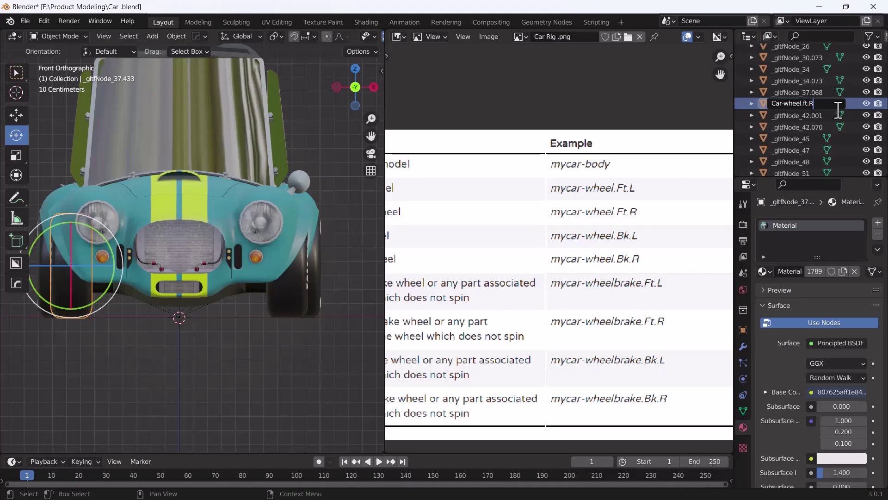
type("L")
key("Return")
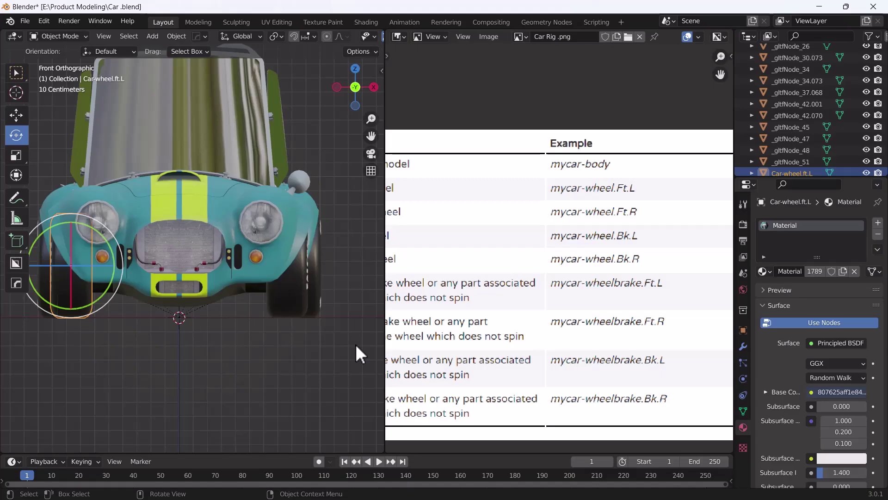
left_click(791, 69)
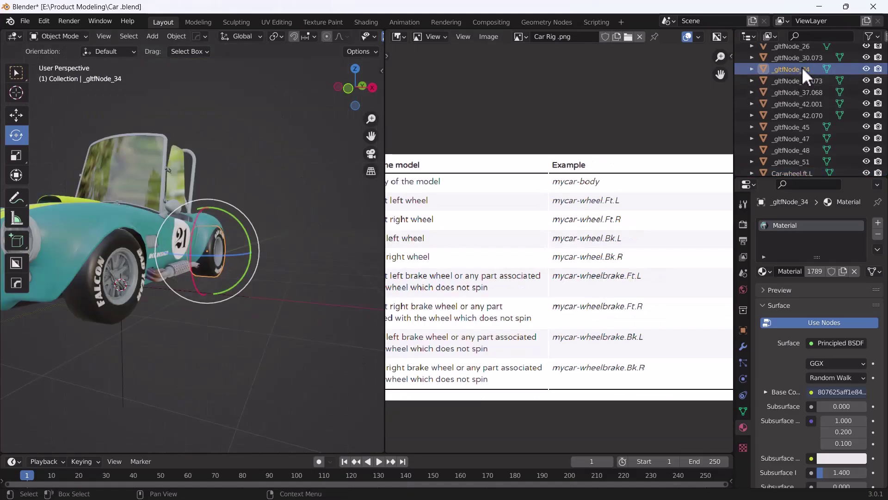
key("F2")
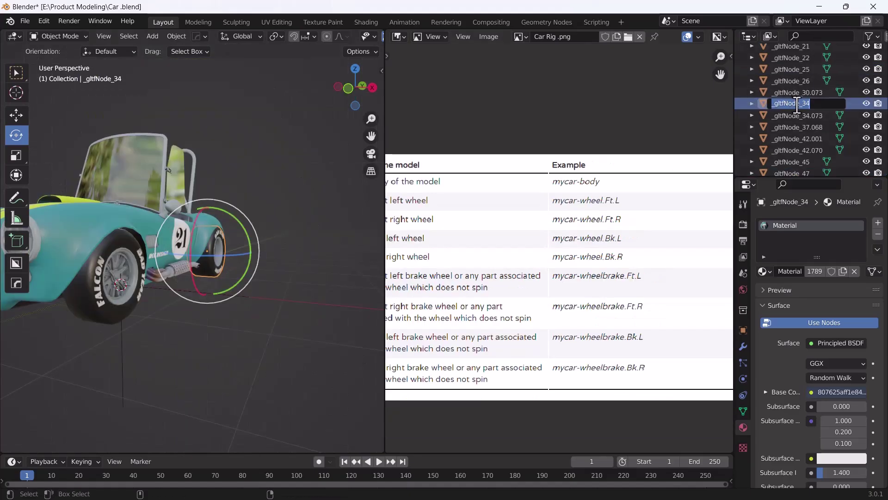
type("Car-wheel.ft.R")
key("ctrl+a")
key("ctrl+c")
key("Return")
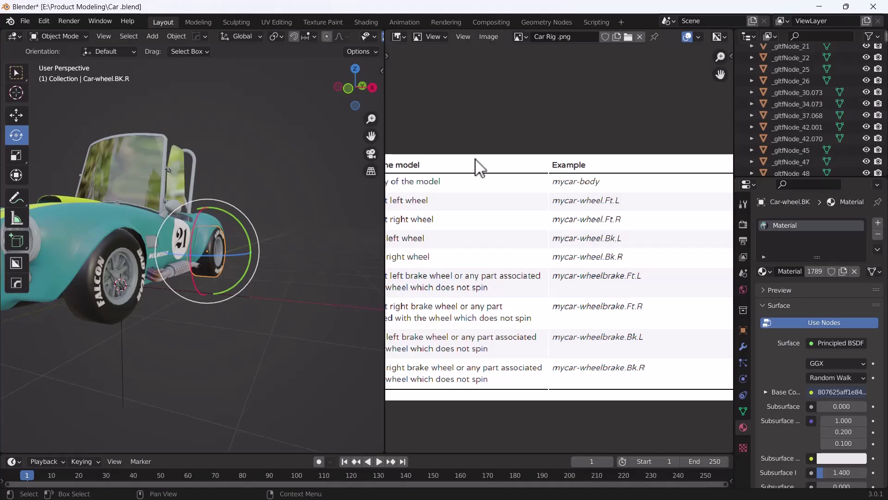
- Rename the other rear wheel Car-wheel.BK.L by pasting the copied name
middle_click_drag(102, 296, 170, 245)
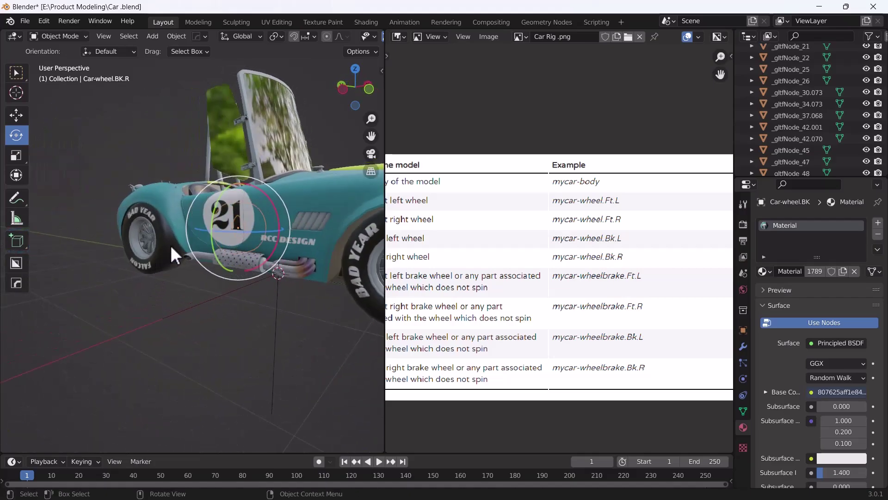
left_click(170, 246)
double_click(787, 127)
scroll(791, 127, "down", 1)
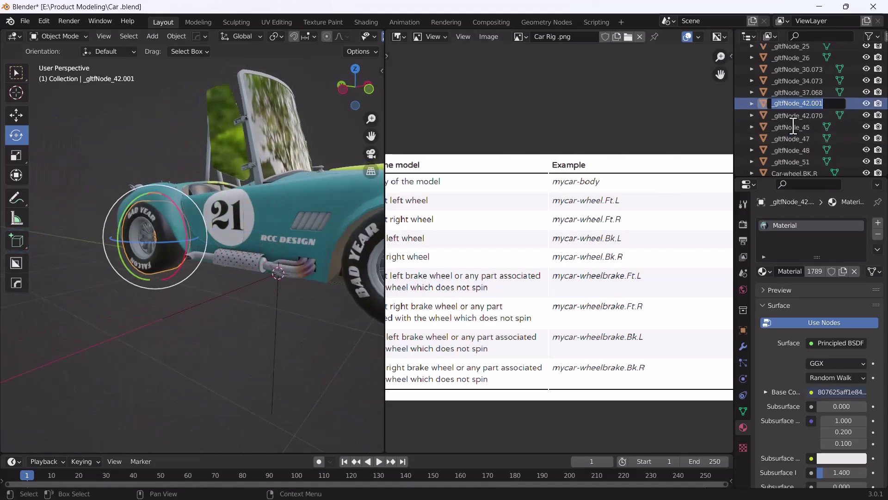
key("ctrl+v")
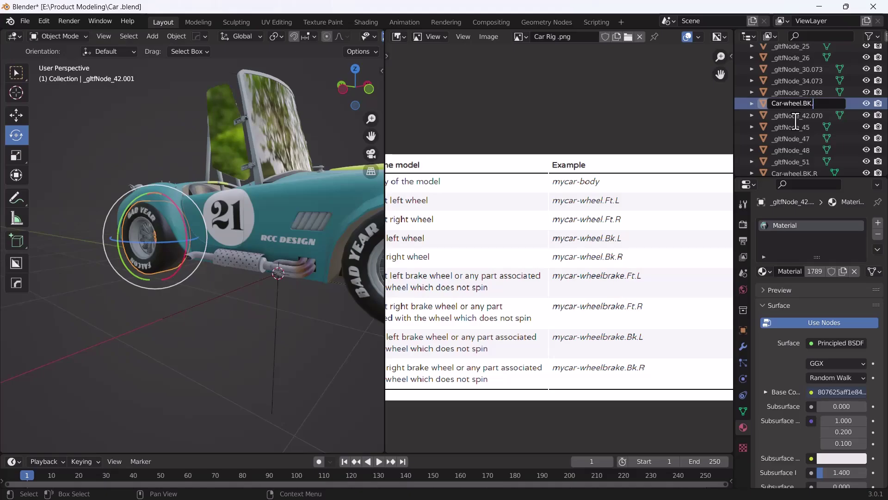
key("Return")
- Rename a front brake part to Car-wheelbrake.Ft.L
middle_click_drag(232, 309, 290, 272)
left_click(139, 280)
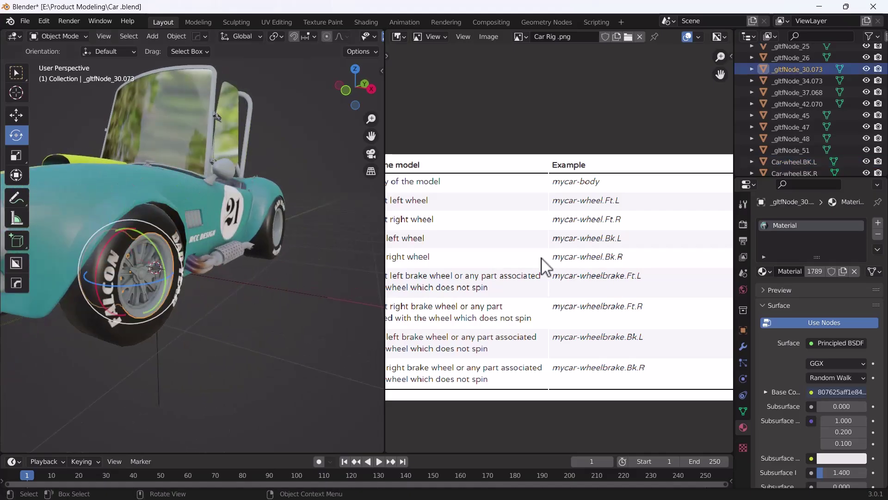
scroll(806, 74, "up", 3)
key("F2")
type("C")
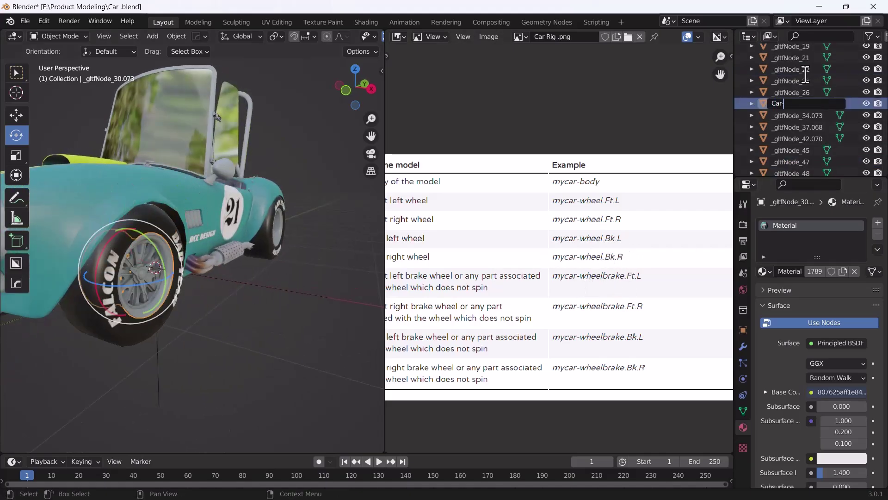
type("ar-wheelbrake.Ft.L")
key("Return")
- Rename the other front brake part to Car-wheelbrake.Ft.R by pasting and editing the name
left_click(277, 236)
middle_click_drag(264, 298, 287, 231)
key("F2")
type("Car-wheelbrake.Ft.L")
left_click(245, 204)
scroll(804, 145, "up", 1)
key("F2")
type("Car-wheelbrake.Ft.L")
key("BackSpace")
type("R")
key("Return")
- Rename the rear left brake part to Car-wheelbrake.BK.L
left_click(158, 204)
key("F2")
type("Car-wheelbrake.BK.R")
key("BackSpace")
type("L")
key("Return")
- Correct the front wheel names to capital Ft, e.g. Car-wheel.Ft.L
scroll(795, 130, "up", 2)
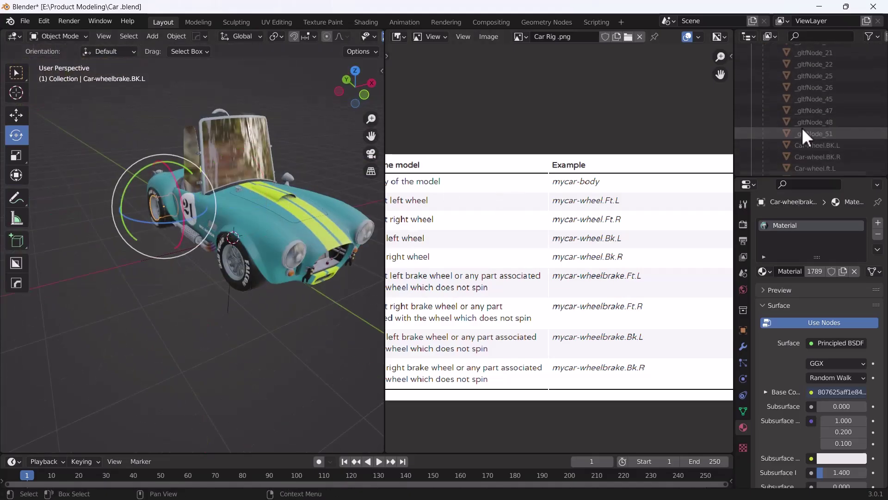
double_click(828, 102)
key("BackSpace")
type("F")
key("Return")
double_click(830, 103)
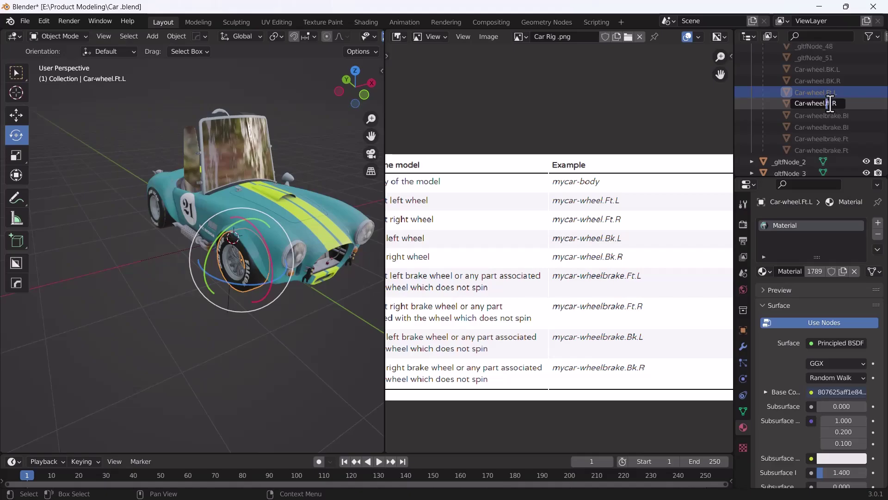
key("Return")
scroll(786, 93, "up", 5)
scroll(773, 121, "down", 2)
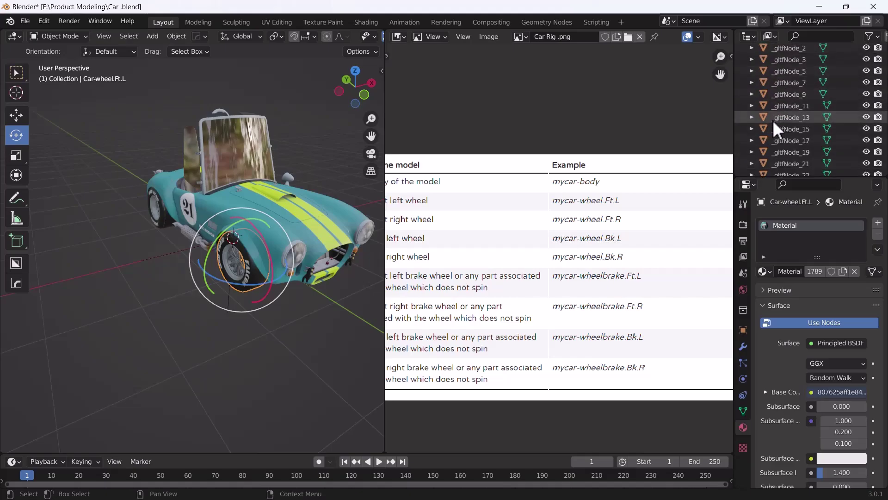
scroll(561, 268, "down", 1)
mouse_move(561, 264)
middle_mouse_down()
mouse_move(577, 263)
mouse_move(569, 268)
middle_mouse_up()
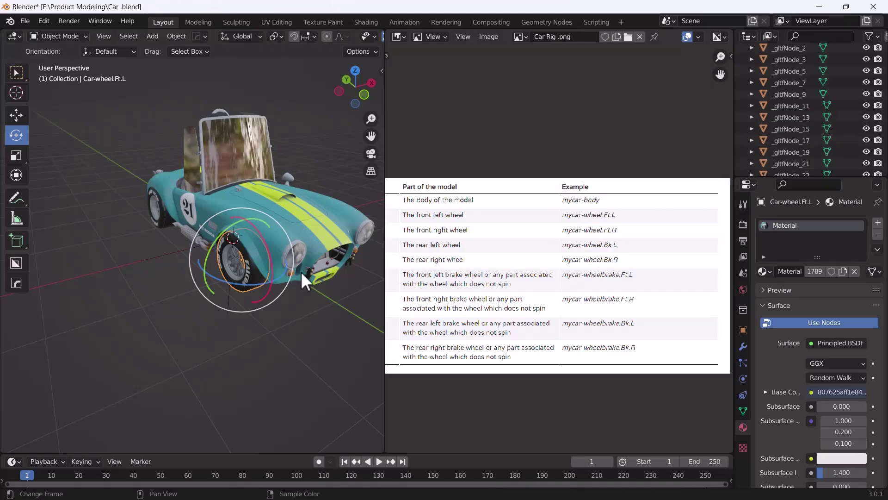
scroll(301, 271, "down", 3)
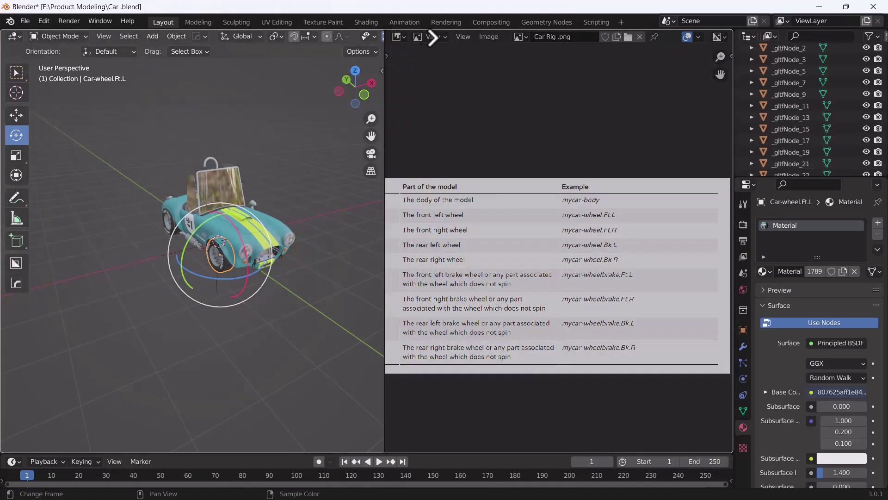
- Close the reference image area so the 3D view widens, and box-select all car parts
left_click_drag(432, 37, 439, 38)
middle_click_drag(486, 291, 418, 338)
scroll(417, 338, "down", 3)
left_click_drag(636, 404, 234, 180)
key("KP_Decimal")
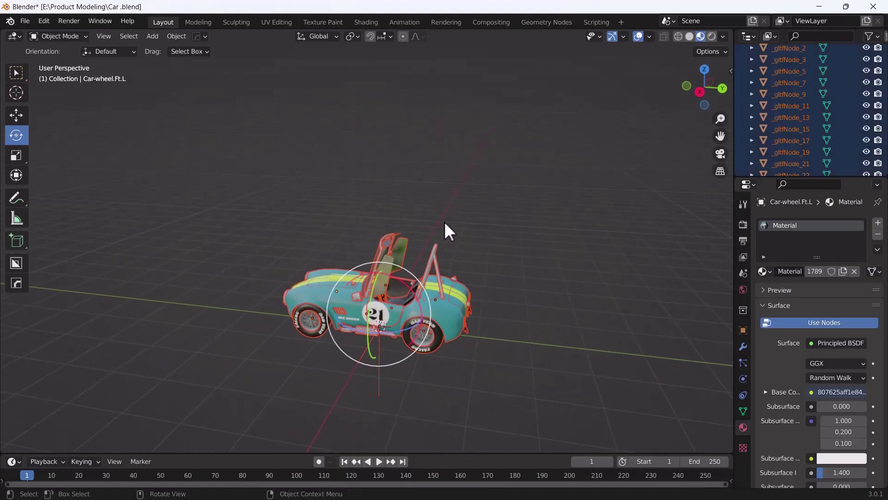
- Add a Car deformation rig from the Shift+A Armature menu
key("shift+a")
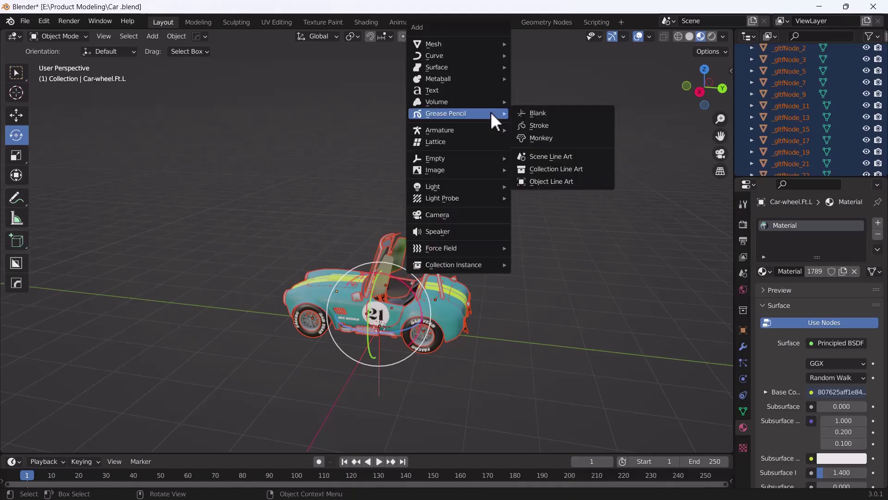
mouse_move(431, 132)
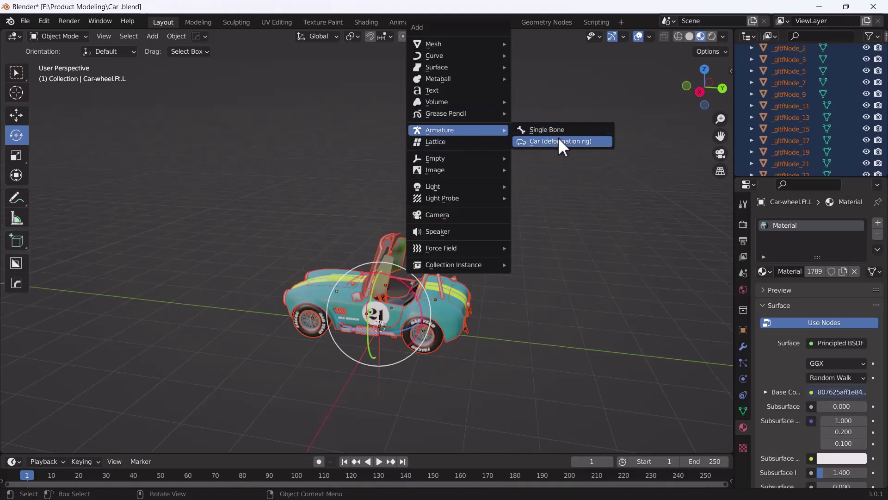
left_click(551, 147)
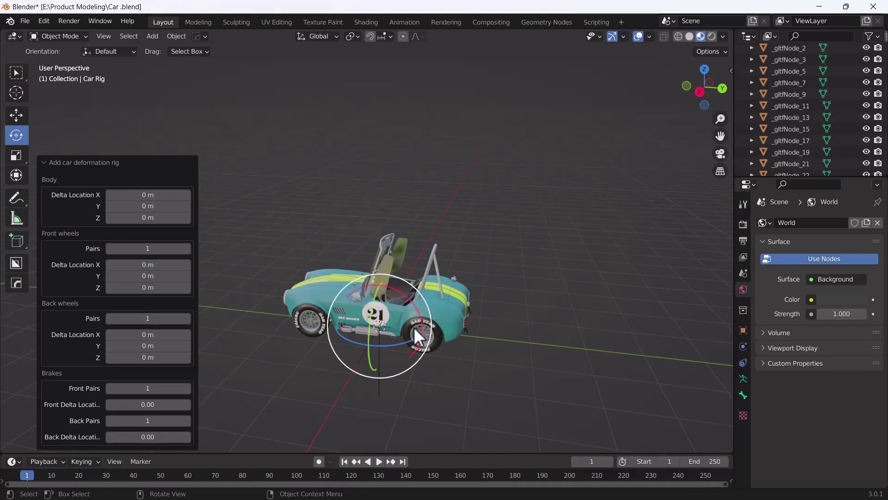
- Toggle see-through wireframe, orbit above the car and open the viewport sidebar
key("shift+z")
mouse_move(462, 278)
middle_mouse_down()
mouse_move(395, 342)
mouse_move(396, 375)
mouse_move(343, 373)
mouse_move(415, 238)
mouse_move(282, 206)
mouse_move(306, 232)
mouse_move(429, 262)
mouse_move(370, 219)
mouse_move(387, 157)
mouse_move(449, 156)
mouse_move(502, 259)
mouse_move(412, 261)
mouse_move(524, 227)
mouse_move(468, 333)
mouse_move(729, 18)
middle_mouse_up()
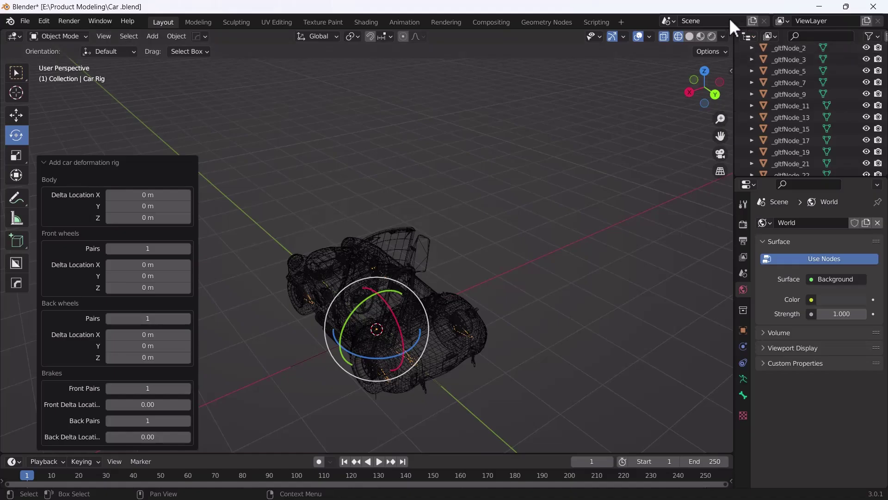
key("n")
scroll(637, 217, "down", 5, "ctrl")
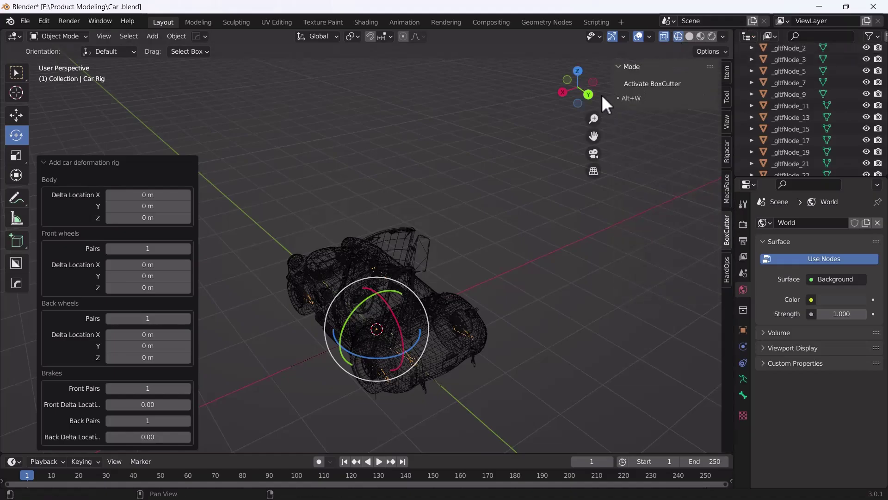
- In the Rigacar tab, switch to Solid shading and generate the animation rig
left_click(727, 152)
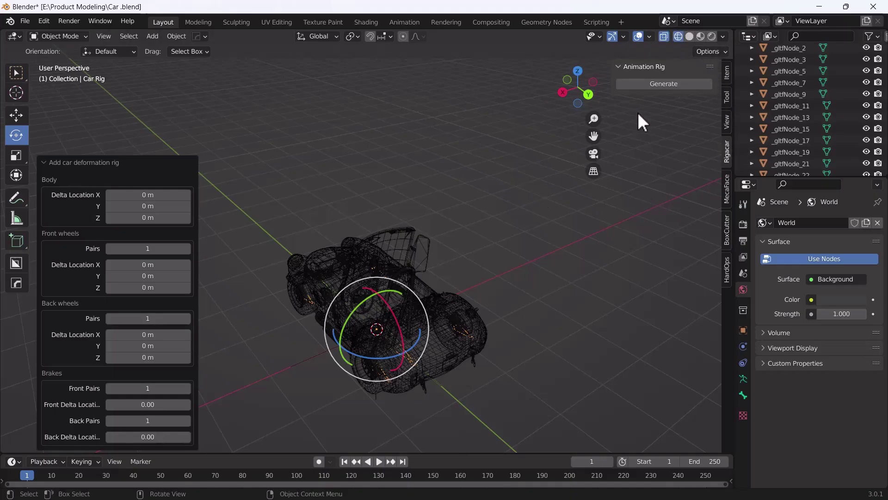
left_click(689, 36)
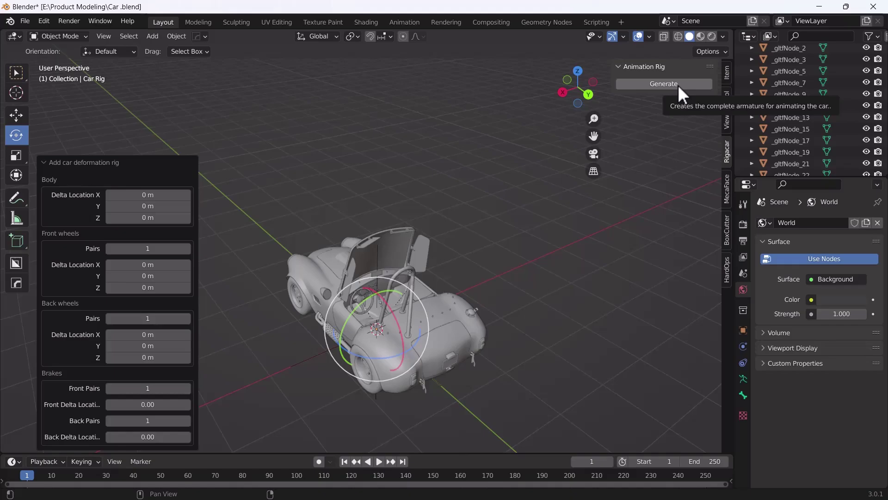
left_click(664, 84)
- Swing the car around by rotating the Drift control twice
middle_click_drag(450, 282, 345, 324)
left_click(489, 332)
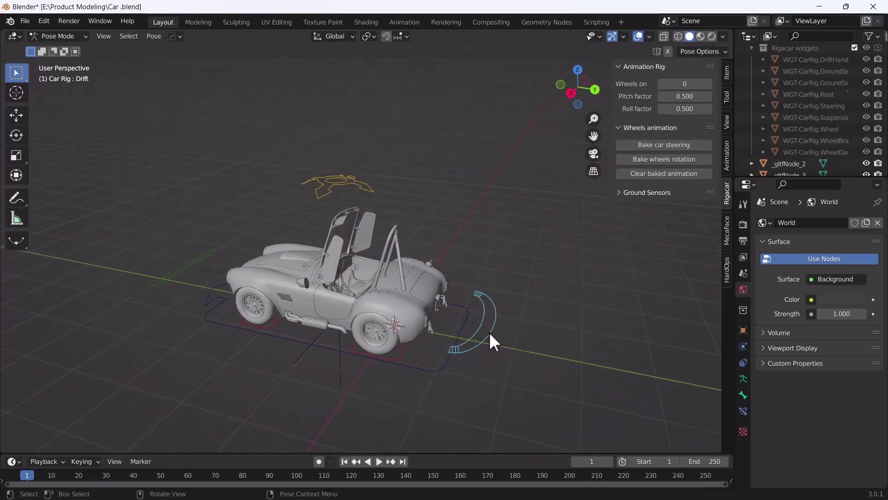
key("r")
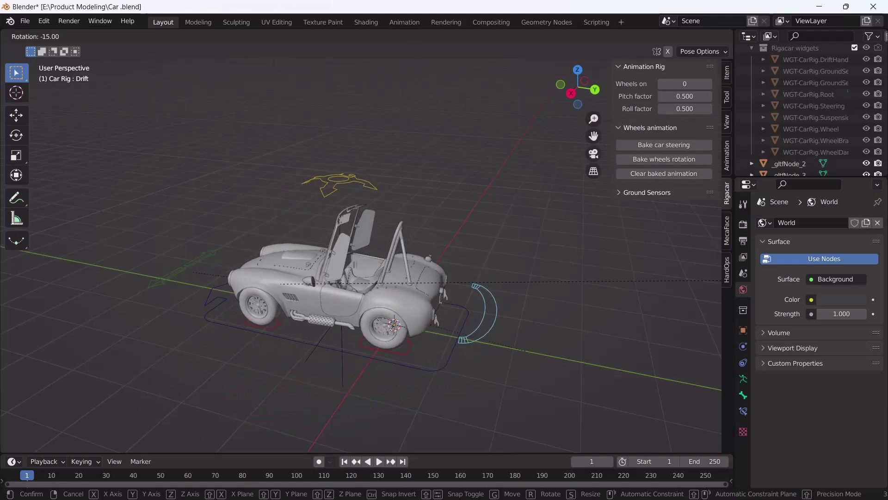
left_click(511, 340)
scroll(511, 340, "down", 3)
middle_click_drag(512, 339, 439, 277)
scroll(439, 278, "up", 3)
key("r")
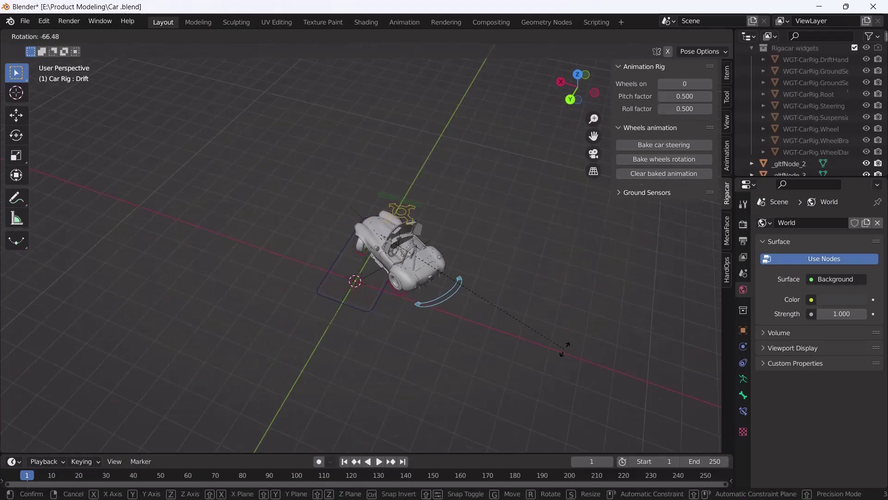
left_click(378, 229)
- Try moving the Suspension and Steering controls, cancelling each move
mouse_move(379, 229)
middle_mouse_down()
mouse_move(302, 249)
mouse_move(371, 235)
middle_mouse_up()
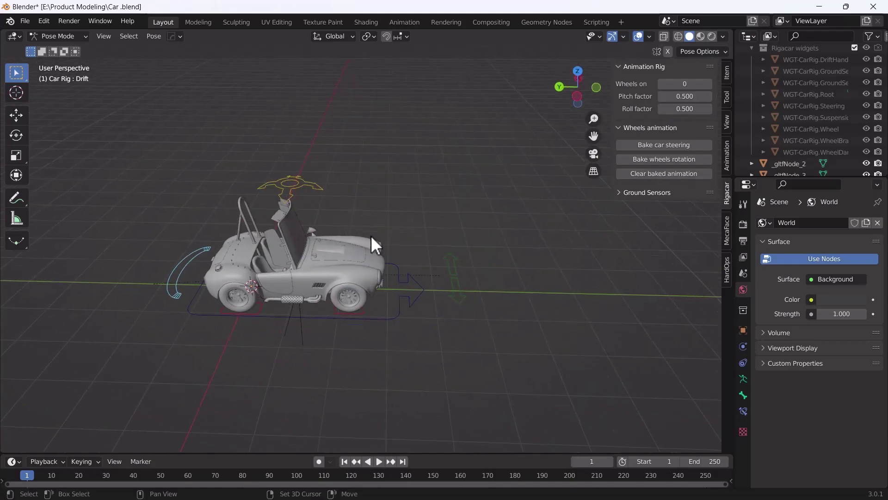
left_click(266, 184)
key("g")
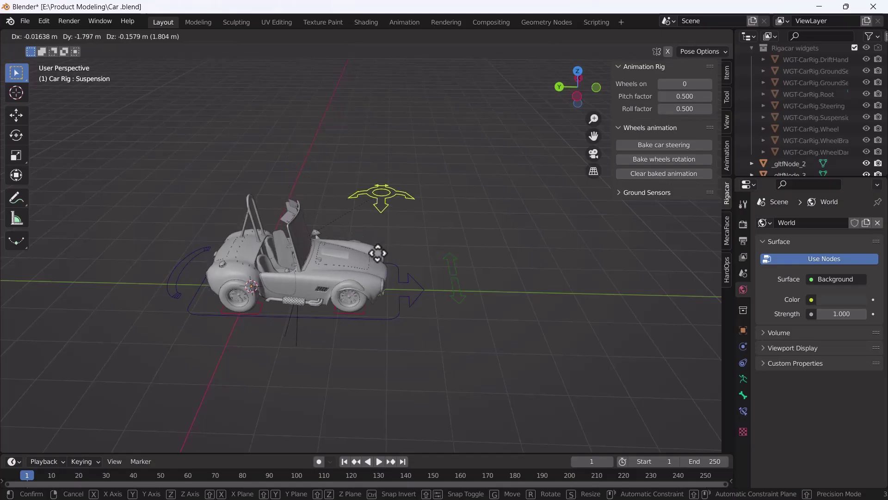
key("Escape")
left_click(476, 302)
middle_click_drag(477, 301, 444, 313)
key("g")
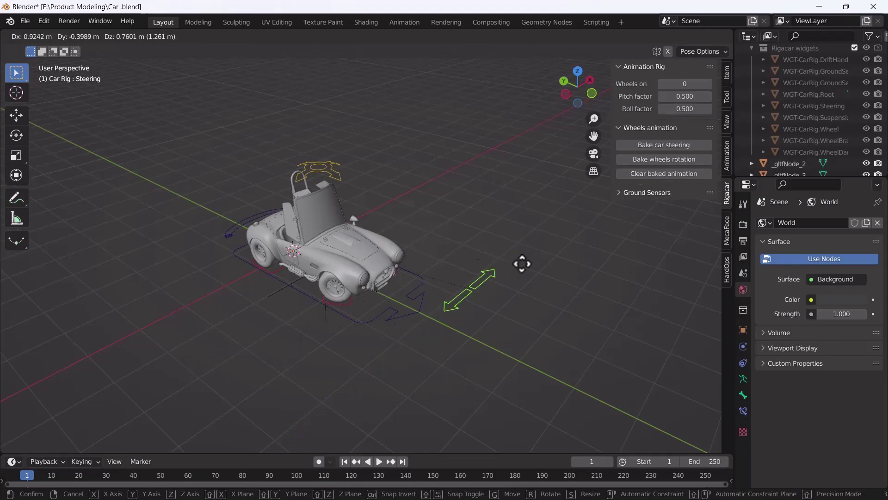
key("Escape")
- Orbit to a side view of the car and select the front left ground sensor
middle_click_drag(339, 318, 370, 310)
middle_click_drag(301, 323, 382, 247)
scroll(345, 294, "up", 2)
middle_click_drag(240, 309, 380, 351)
left_click(419, 323)
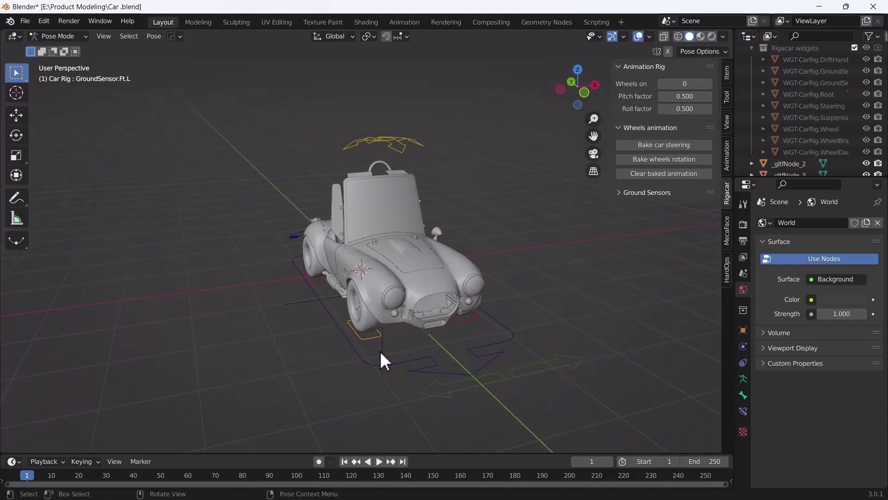
- Move the front left and front right ground sensors (GroundSensor.Ft.L and Ft.R)
key("g")
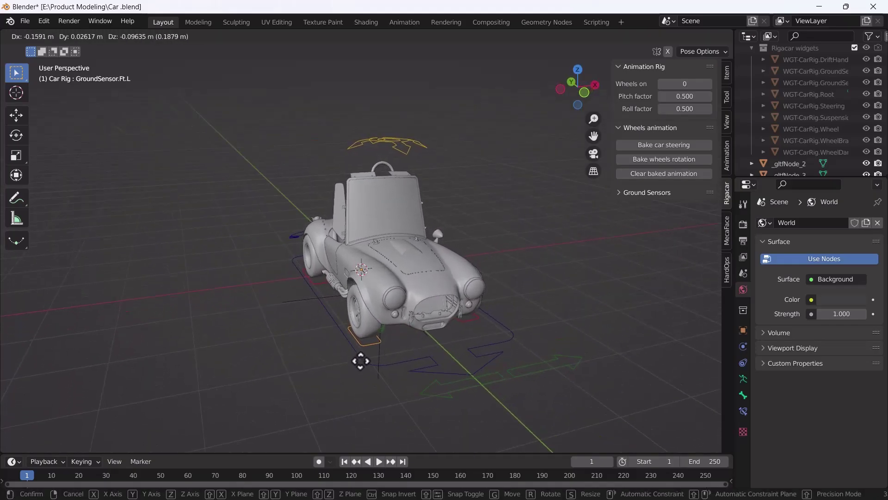
left_click(359, 359)
middle_click_drag(397, 373, 485, 322)
left_click(479, 329)
key("g")
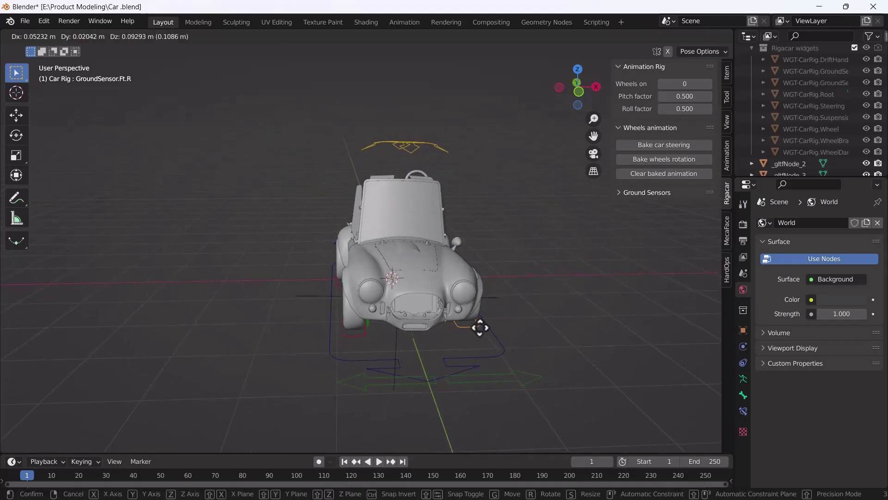
left_click(482, 334)
- Swing the car again by rotating the Drift control
middle_click_drag(315, 330, 373, 352)
left_click(233, 294)
key("r")
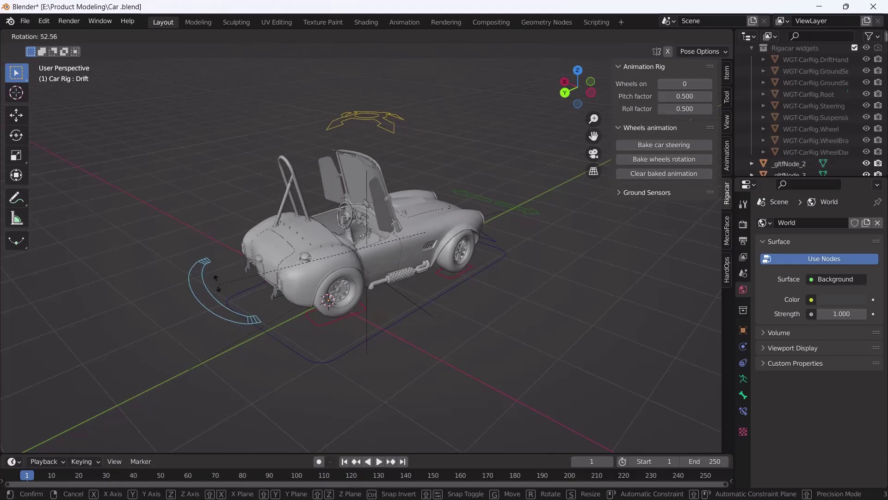
key("Return")
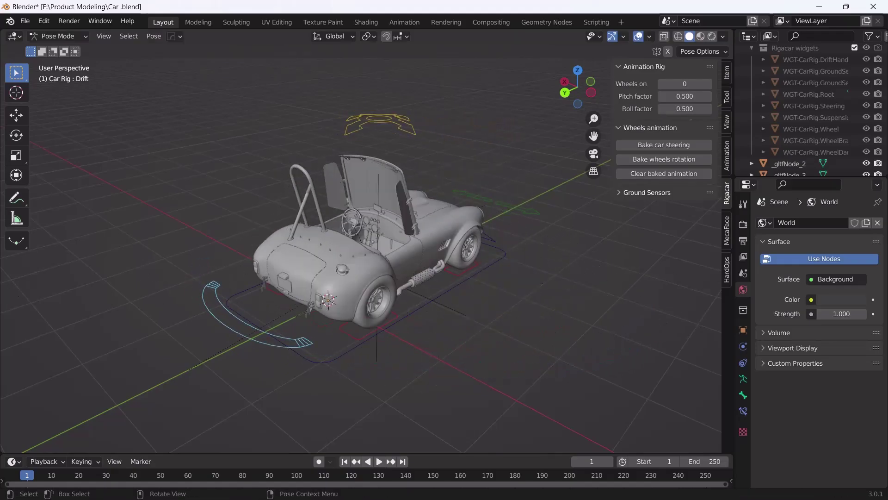
- Drag the Suspension control to a new spot to shift the car body, then select the Root control
middle_click_drag(498, 339, 416, 252)
left_click(399, 121)
middle_click_drag(398, 122, 405, 213)
key("g")
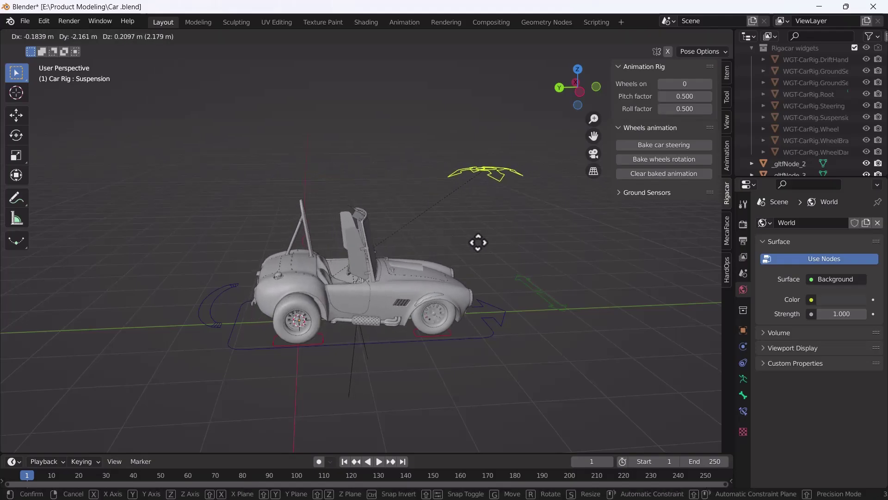
left_click(404, 250)
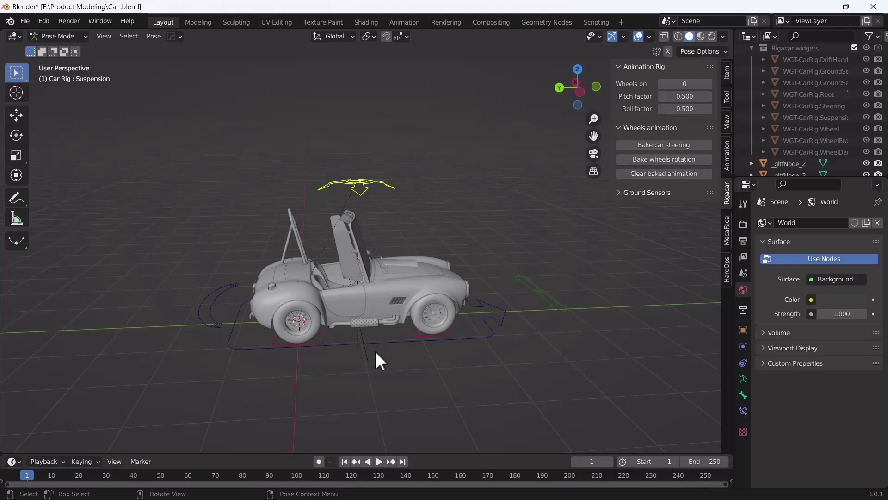
left_click(387, 343)
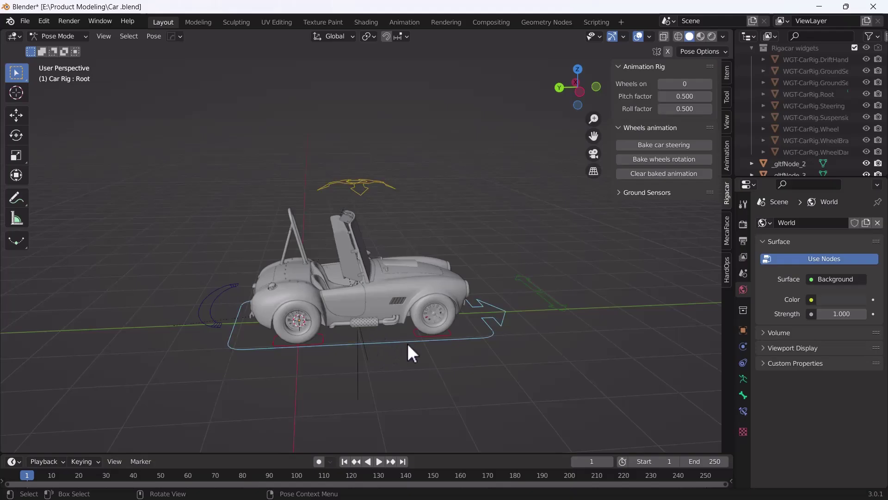
- Slide the car along Y with the Root's Move gizmo, then return to Object Mode
left_click(16, 115)
left_click_drag(254, 331, 240, 351)
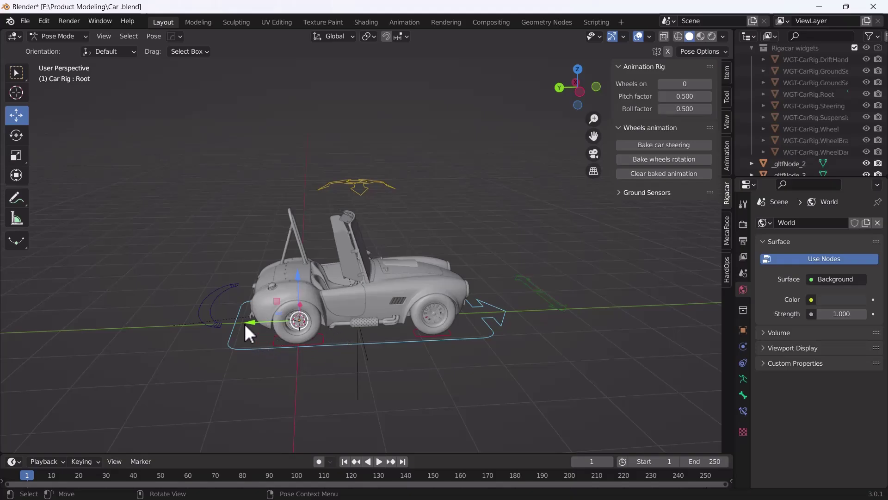
left_click_drag(255, 321, 314, 343)
key("ctrl+Tab")
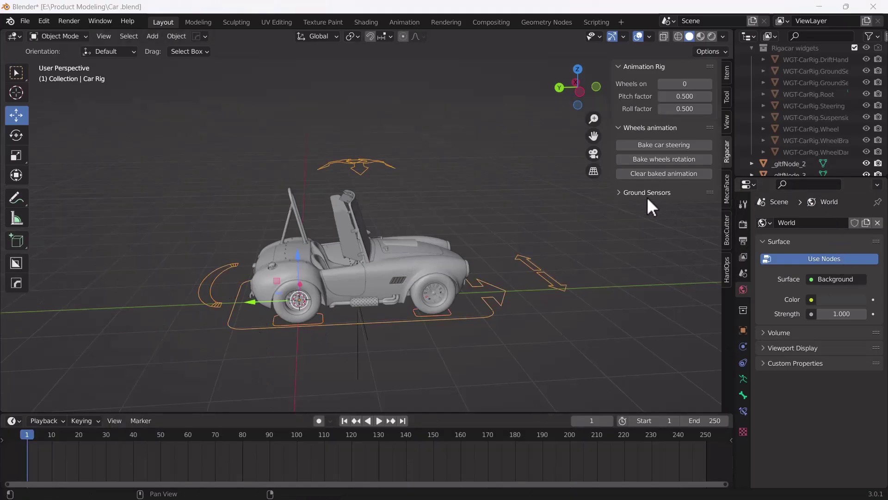
- Review the Rigacar Ground Sensors settings, then collapse them
left_click(631, 194)
scroll(671, 321, "down", 5)
scroll(674, 340, "up", 5)
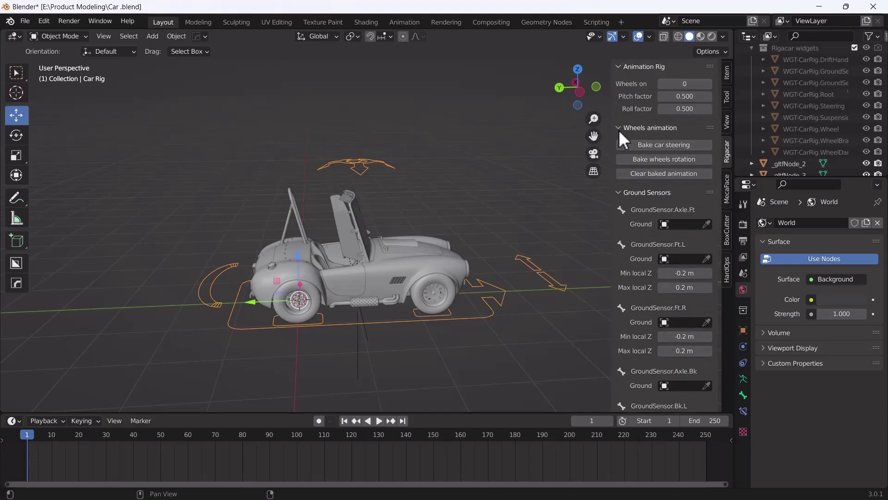
left_click(618, 192)
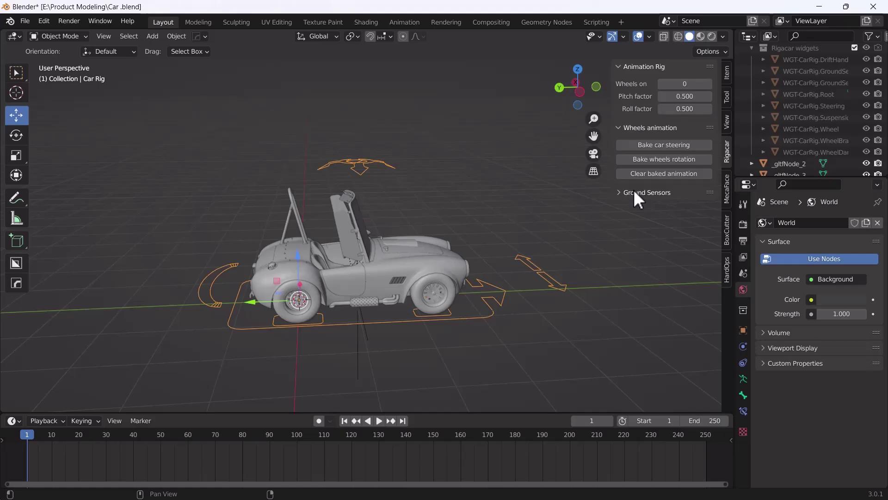
- In the Item tab's Properties, widen the sidebar and set wheels_on_y_axis to 1
left_click(728, 73)
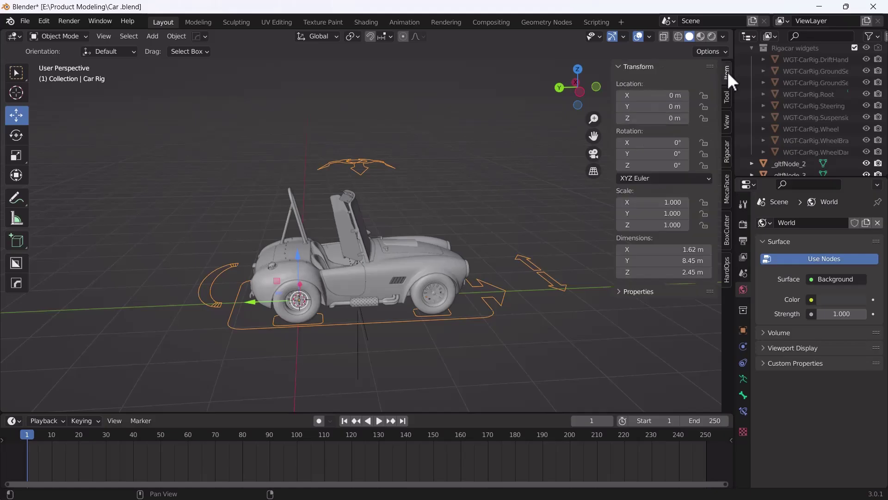
left_click(629, 290)
scroll(646, 329, "down", 1)
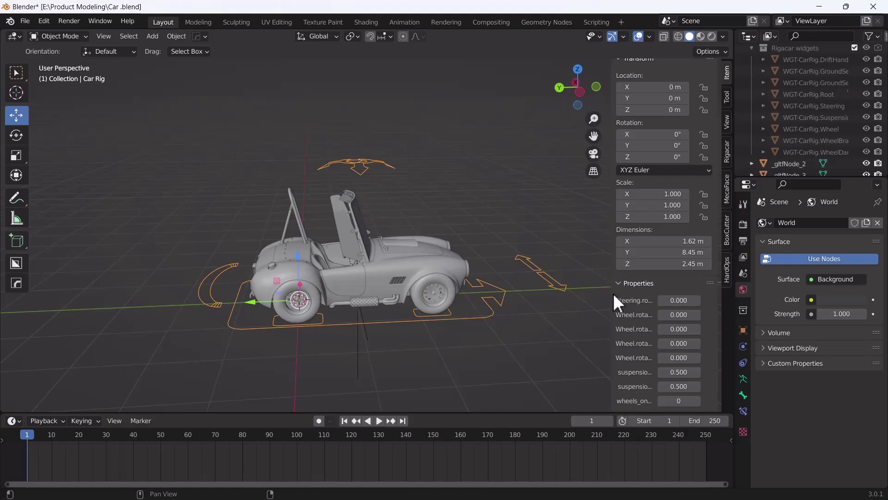
left_click_drag(611, 293, 546, 288)
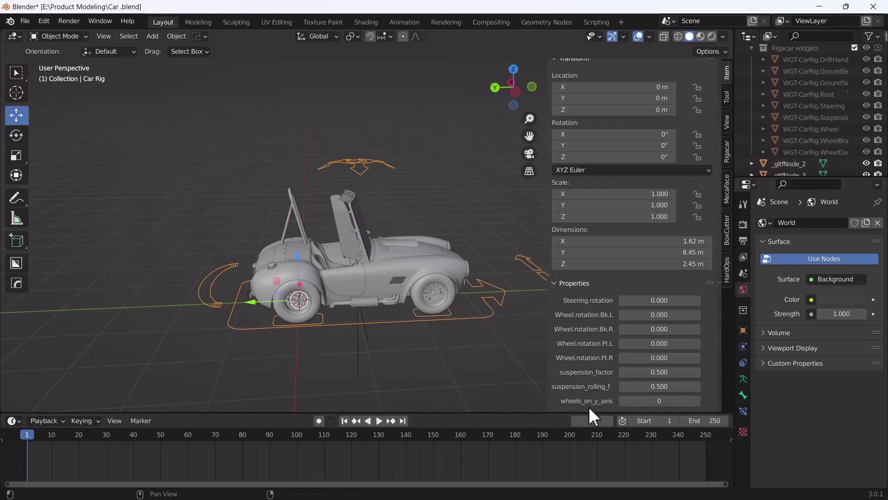
left_click(698, 401)
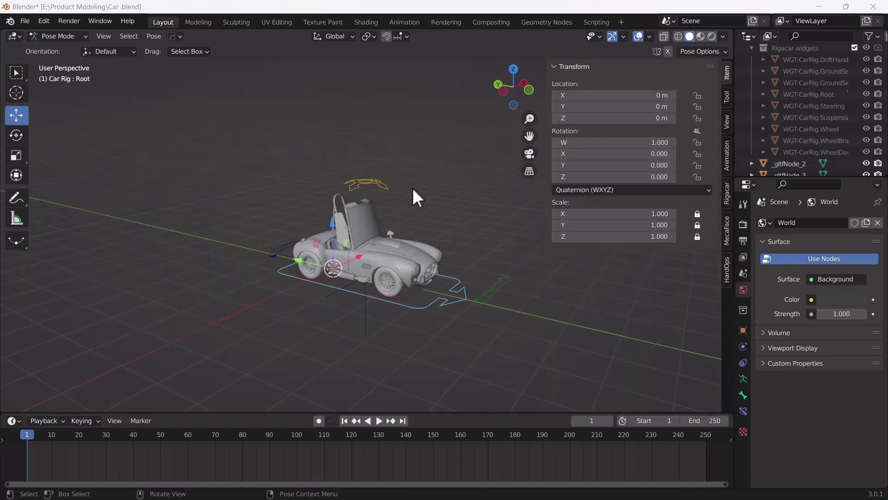
- Trial-slide the car along Y with the Root, cancel, and switch to Material Preview shading
left_click_drag(307, 262, 318, 270)
right_click(318, 271)
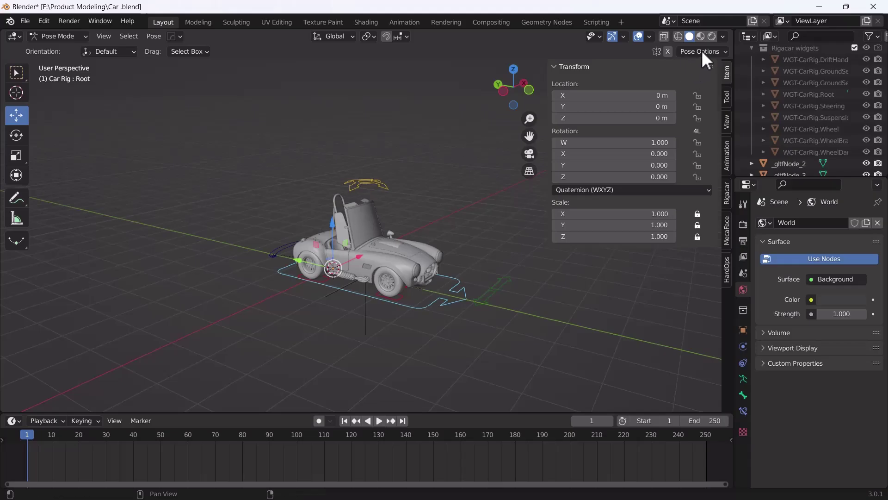
left_click(700, 36)
- Slide the car along Y again, then move it 0.474 m and select the Steering control
scroll(301, 291, "up", 3)
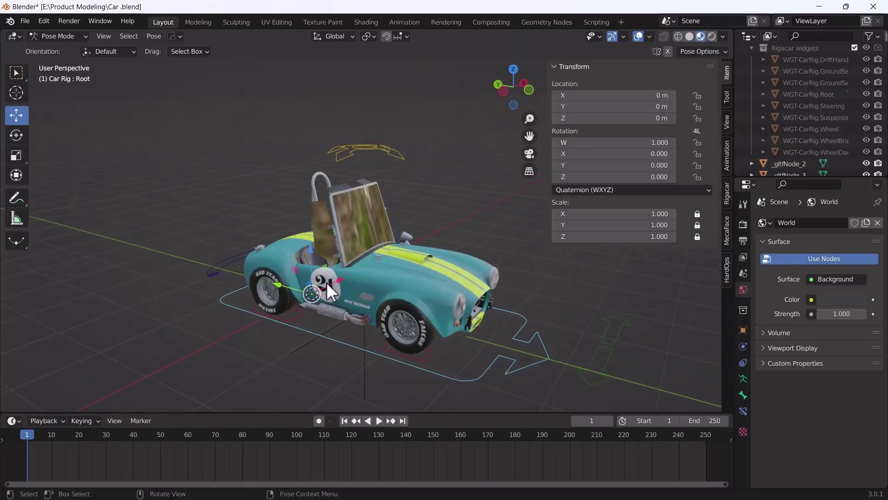
left_click_drag(286, 296, 249, 277)
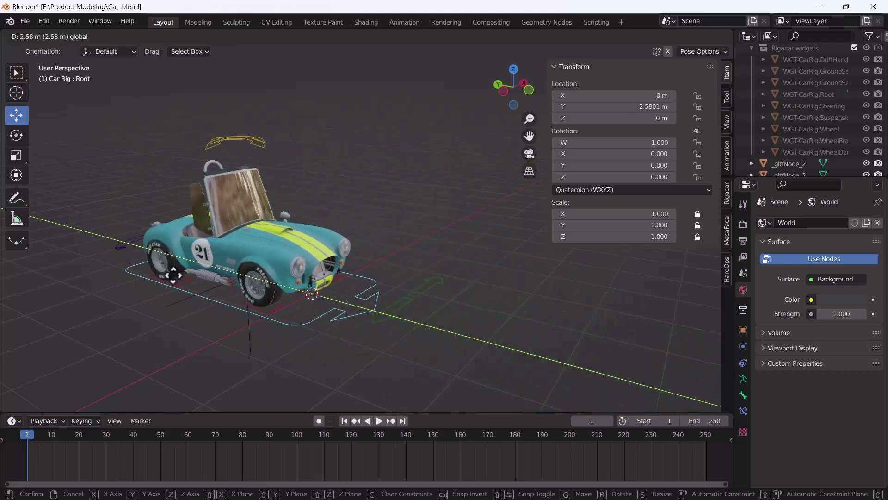
right_click(209, 288)
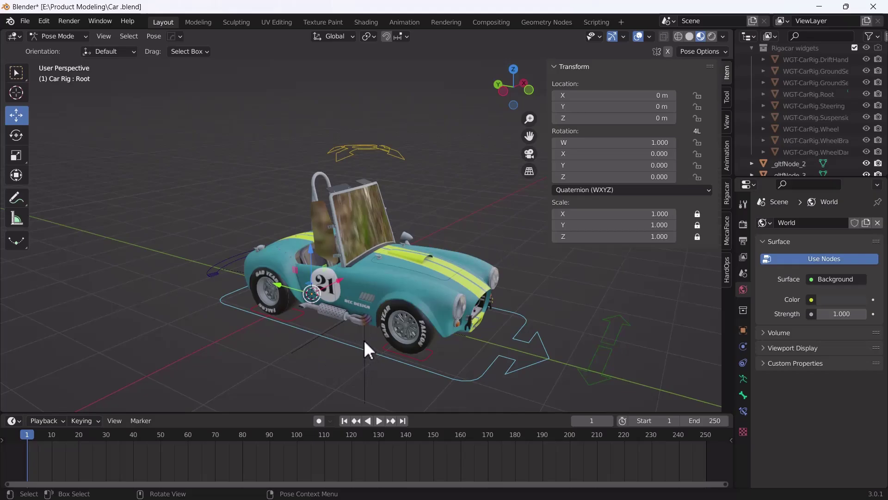
left_click_drag(289, 295, 310, 347)
middle_click_drag(562, 394, 463, 327, "shift")
left_click(460, 325)
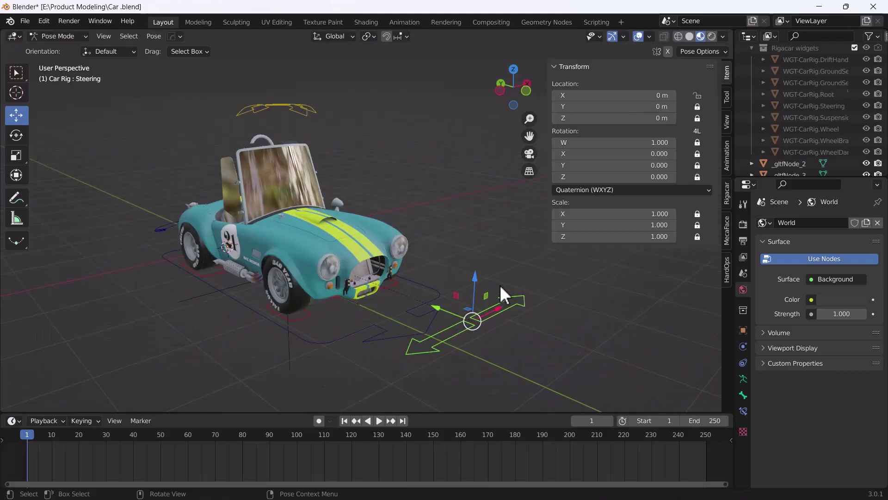